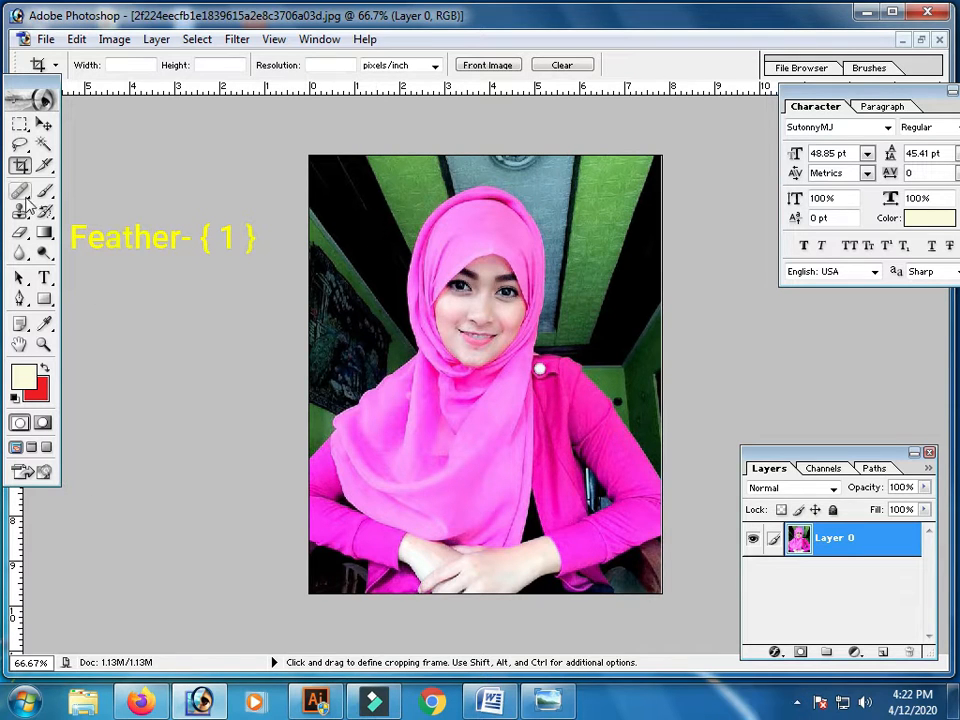
- Start a Pen path at the photo's left edge and trace up the sleeve to the scarf's lower left fold
drag(20, 299, 108, 298)
key(ctrl+plus)
key(ctrl+plus)
drag(178, 298, 504, 343)
key(ctrl+minus)
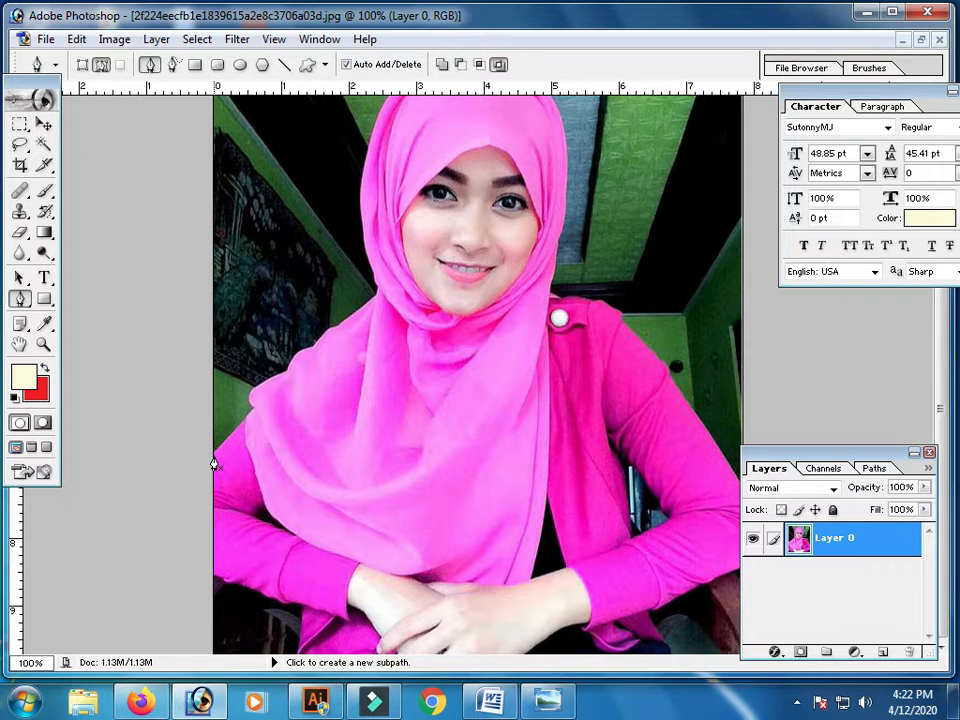
click(213, 459)
click(253, 410)
key(ctrl+space)
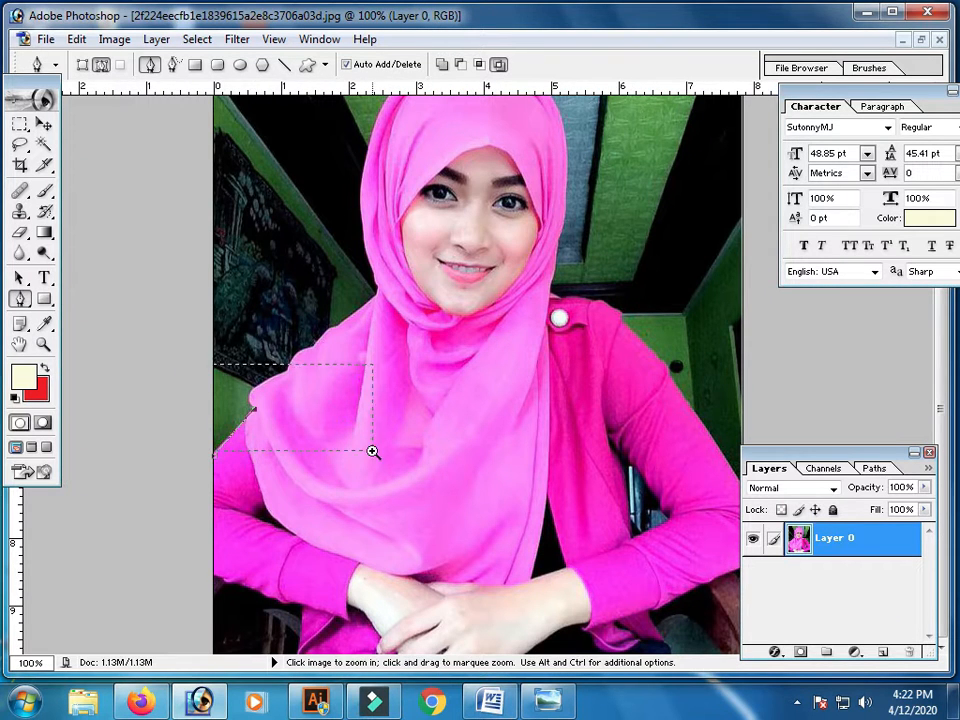
drag(372, 452, 372, 452)
drag(299, 225, 434, 170)
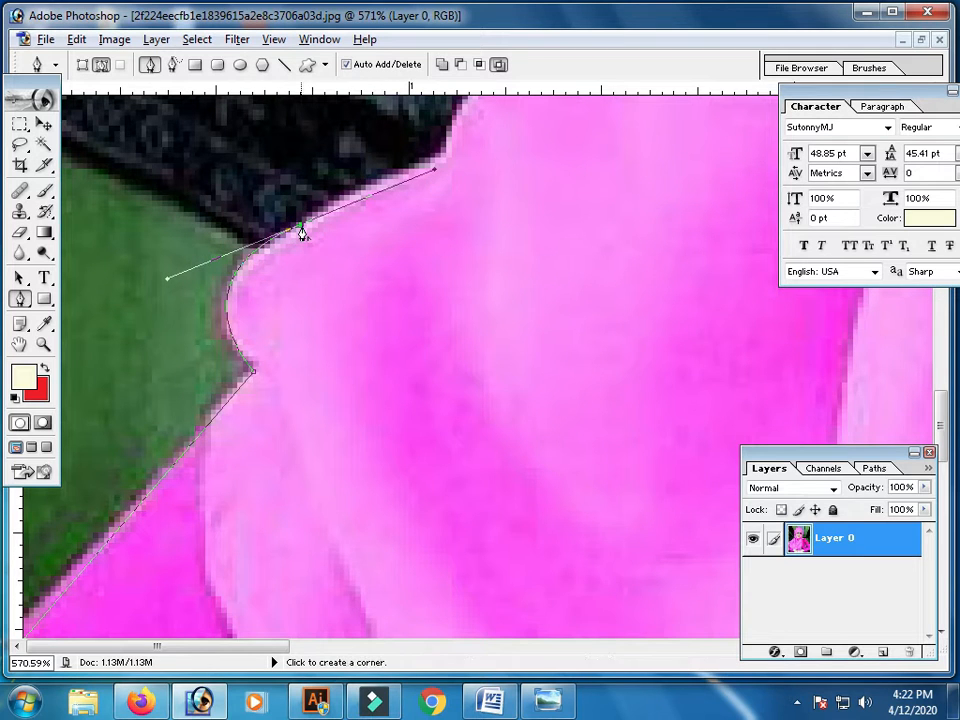
key(ctrl+minus)
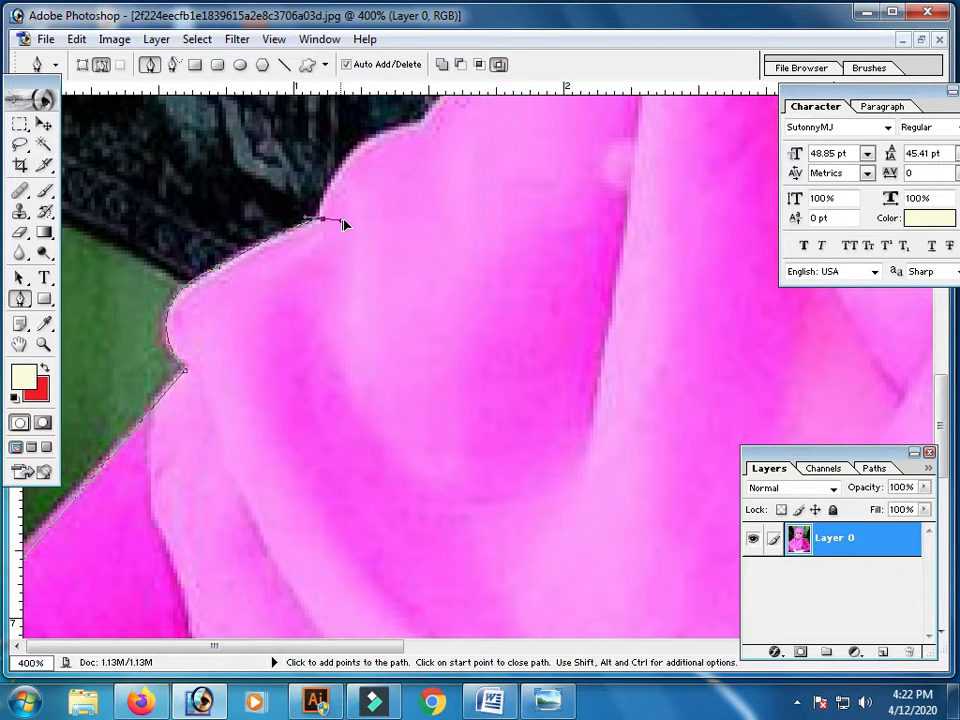
- Continue the Pen path along the scarf's left shoulder contour up to the neck with curved segments
drag(366, 213, 369, 210)
alt+click(323, 219)
drag(420, 125, 505, 122)
alt+click(420, 124)
scroll(474, 214, up, 5)
drag(516, 339, 616, 254)
alt+click(516, 339)
scroll(640, 255, up, 1)
click(677, 290)
click(665, 207)
- Trace the headscarf's outline with the Pen up its left side, over the crown and onto its right side
scroll(650, 270, up, 4)
scroll(630, 270, up, 3)
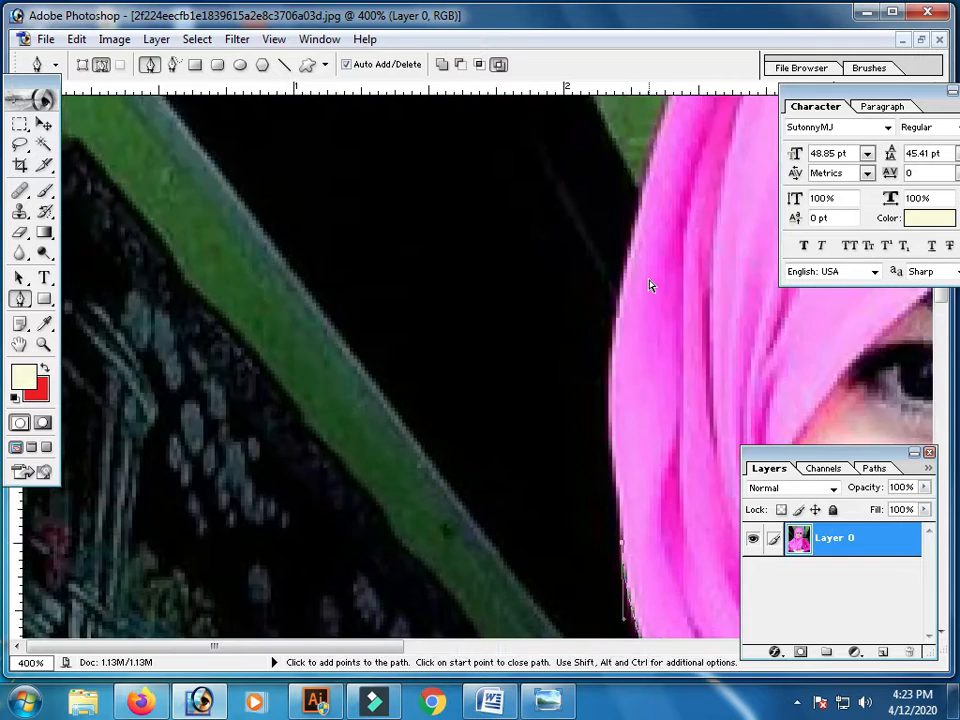
key(ctrl+minus)
key(ctrl+minus)
drag(330, 300, 351, 272)
alt+click(330, 300)
drag(397, 147, 459, 166)
alt+click(398, 259)
drag(572, 193, 653, 212)
alt+click(572, 193)
drag(673, 261, 732, 455)
alt+click(673, 261)
scroll(705, 300, down, 1)
alt+click(732, 349)
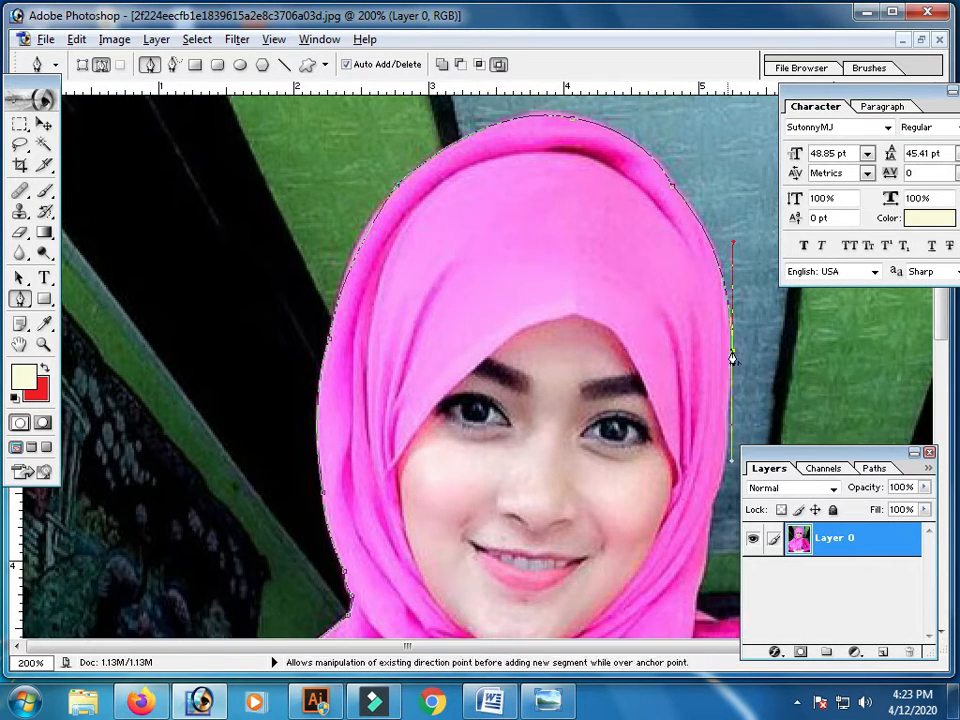
- Continue the Pen path down the headscarf's right side and along the jacket's right shoulder and upper arm
scroll(732, 349, down, 2)
drag(712, 356, 692, 410)
alt+click(712, 356)
key(ctrl+minus)
drag(526, 318, 681, 454)
drag(265, 341, 256, 364)
click(259, 381)
drag(298, 398, 316, 410)
drag(428, 414, 462, 438)
alt+click(428, 414)
drag(543, 480, 576, 546)
alt+click(543, 480)
- Finish the path past the photo's right edge, close it around the outside of the canvas, and convert it to a selection
key(ctrl+minus)
key(ctrl+minus)
key(ctrl+minus)
key(ctrl+plus)
key(ctrl+plus)
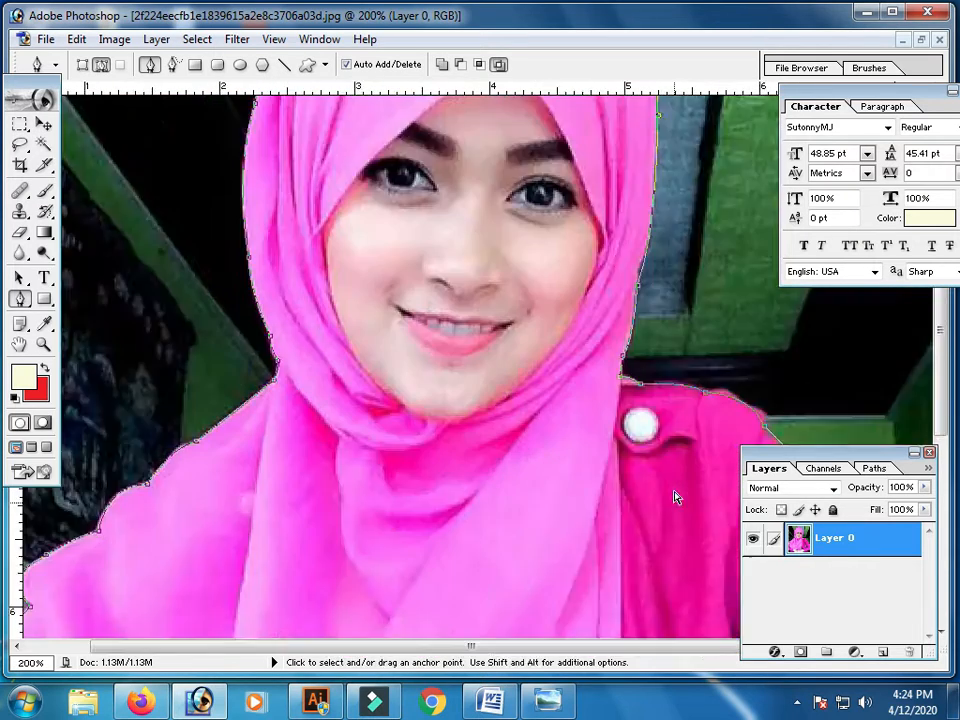
drag(827, 452, 632, 579)
key(ctrl+minus)
key(ctrl+minus)
key(ctrl+minus)
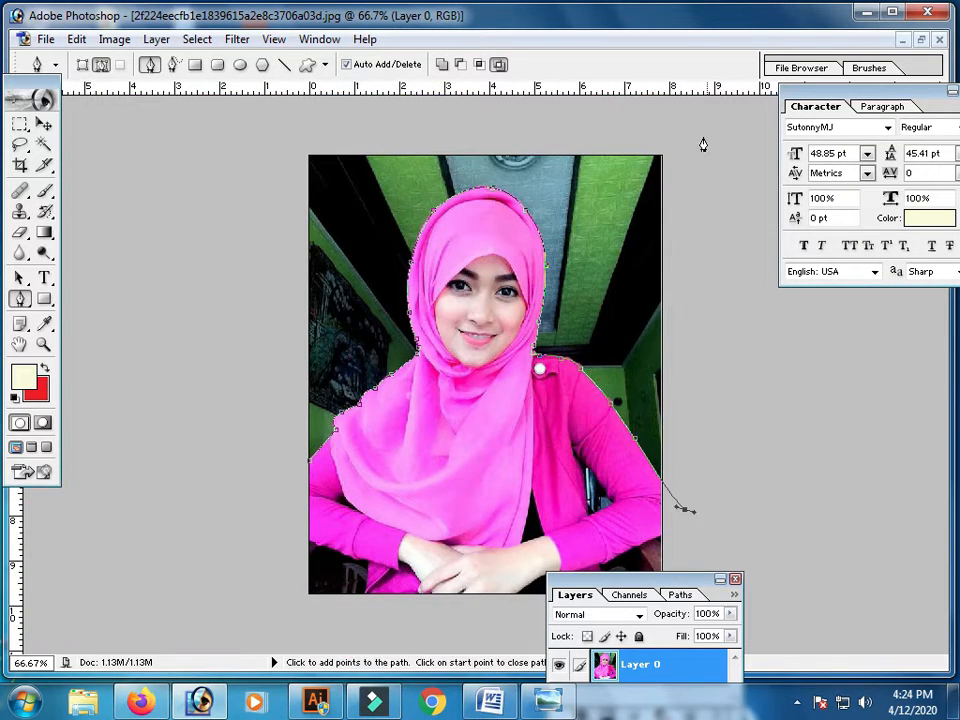
click(309, 468)
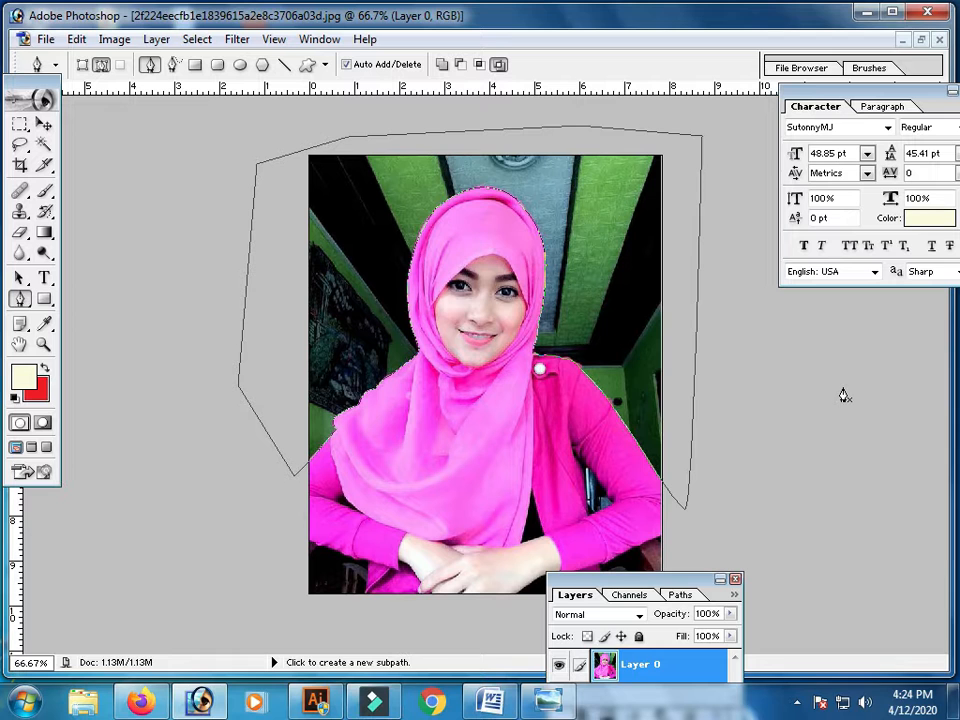
key(ctrl+Return)
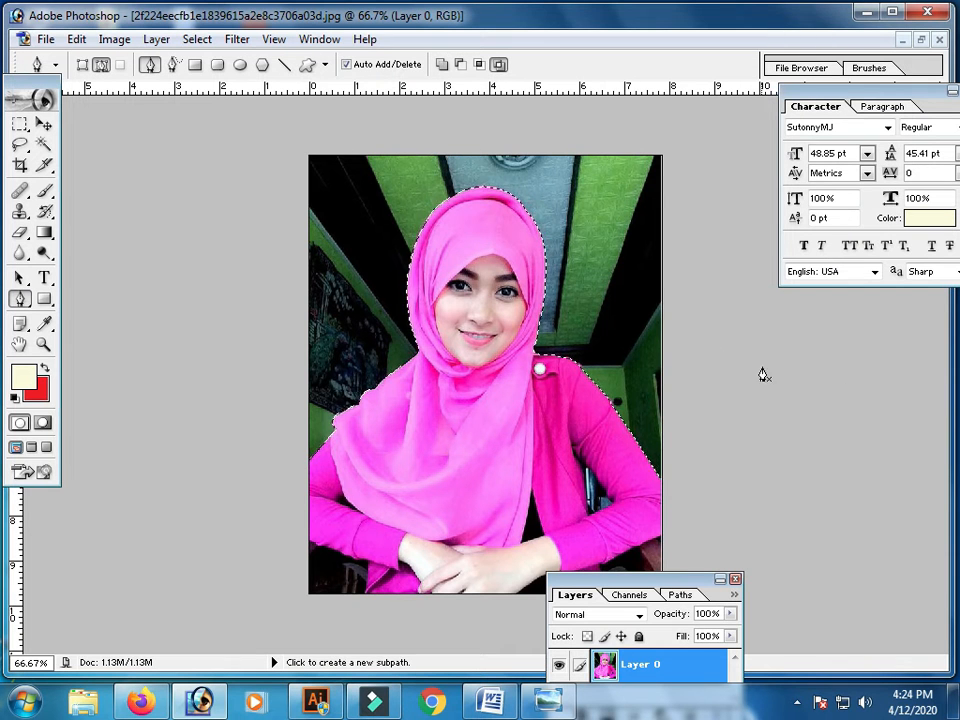
- Set the background colour to yellow F7E165 and fill the selected area behind the woman with it
click(36, 388)
drag(452, 295, 516, 330)
click(574, 545)
mouse_move(577, 549)
mouse_down()
mouse_move(573, 560)
mouse_move(573, 526)
mouse_move(573, 567)
mouse_up()
click(452, 368)
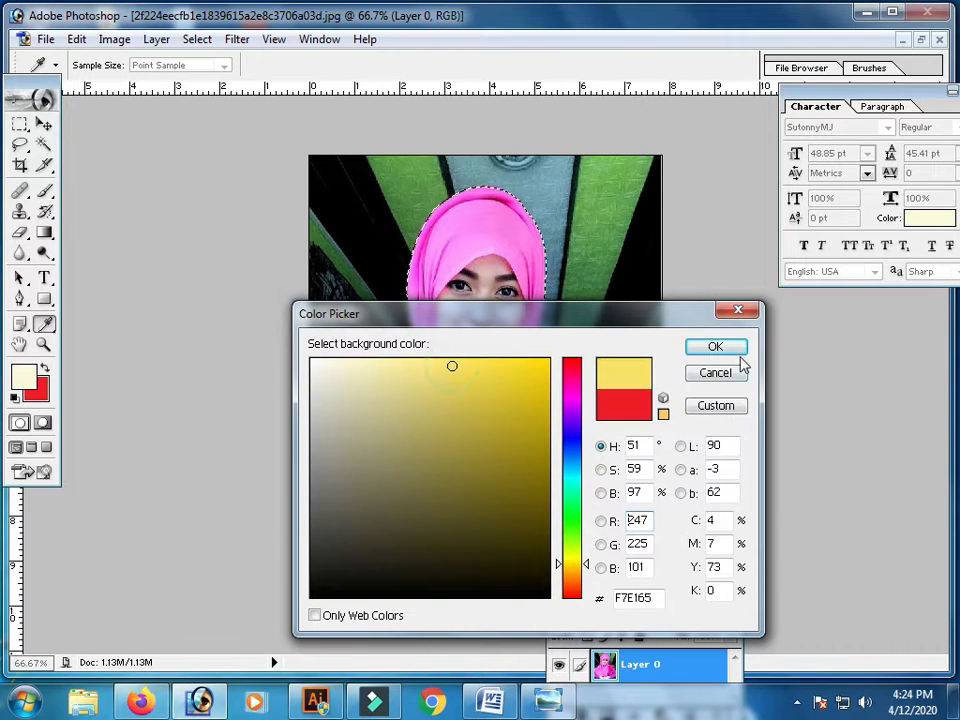
click(715, 346)
key(ctrl+BackSpace)
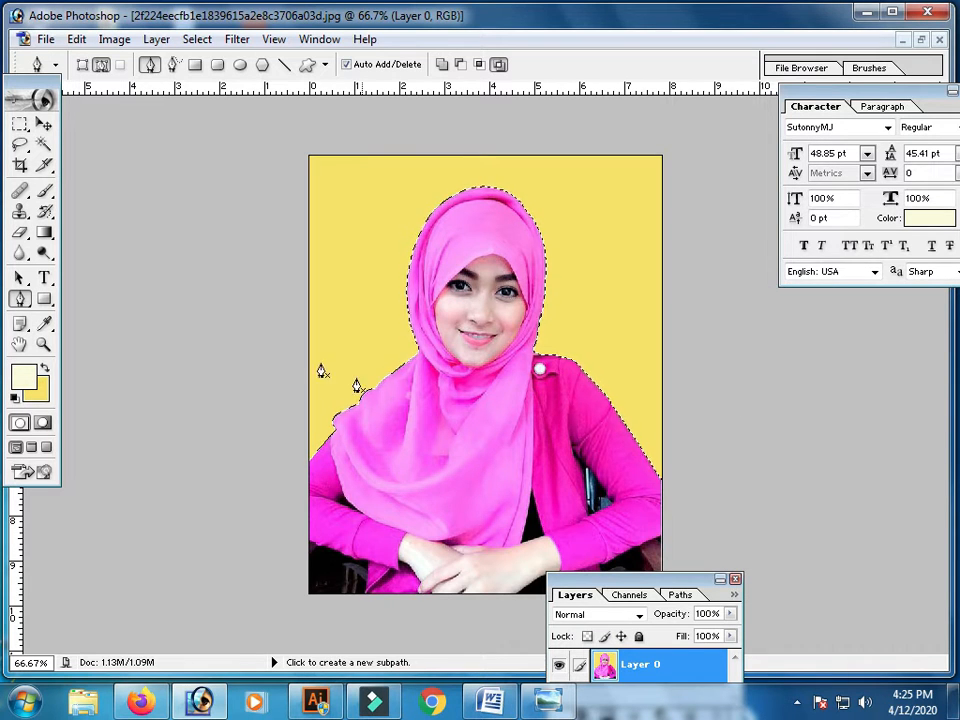
- Clear the selection and examine the cut-out edges along both sides of the headscarf
click(24, 166)
key(ctrl+plus)
drag(328, 236, 470, 345)
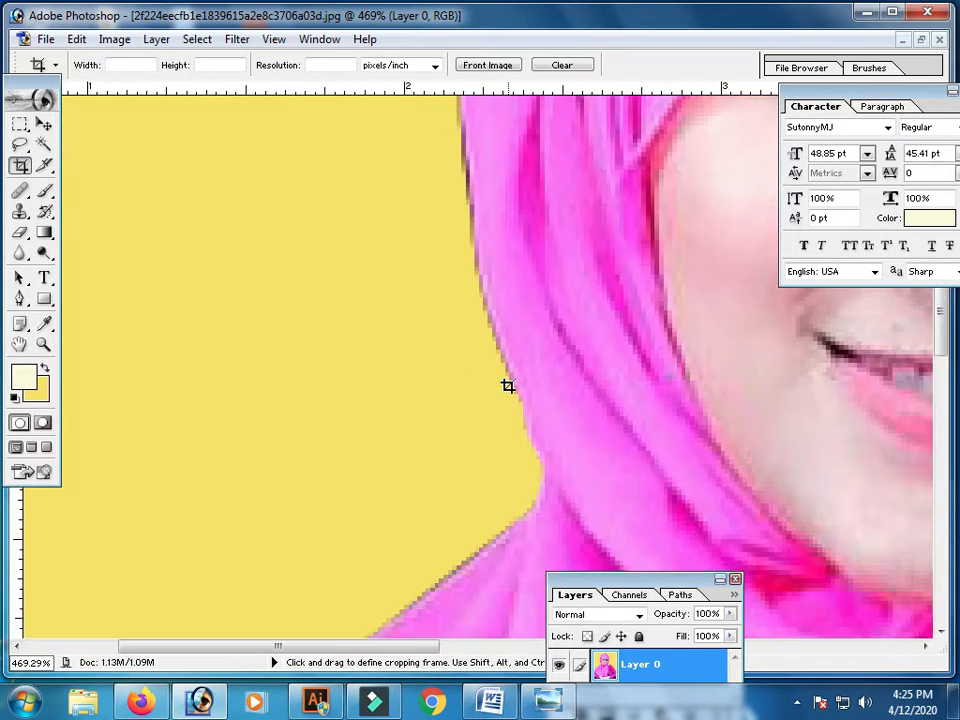
key(ctrl+minus)
key(ctrl+minus)
key(ctrl+minus)
key(ctrl+minus)
key(ctrl+minus)
key(ctrl+minus)
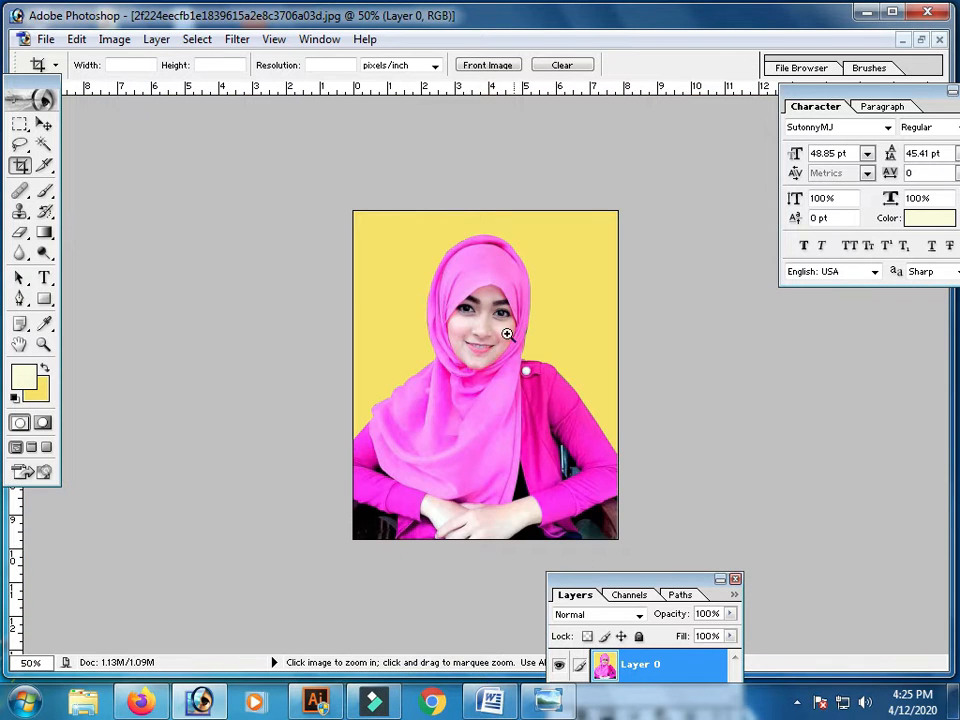
drag(506, 332, 600, 414)
drag(525, 353, 538, 366)
right_click(584, 340)
click(625, 373)
scroll(480, 450, up, 3)
scroll(290, 461, up, 4)
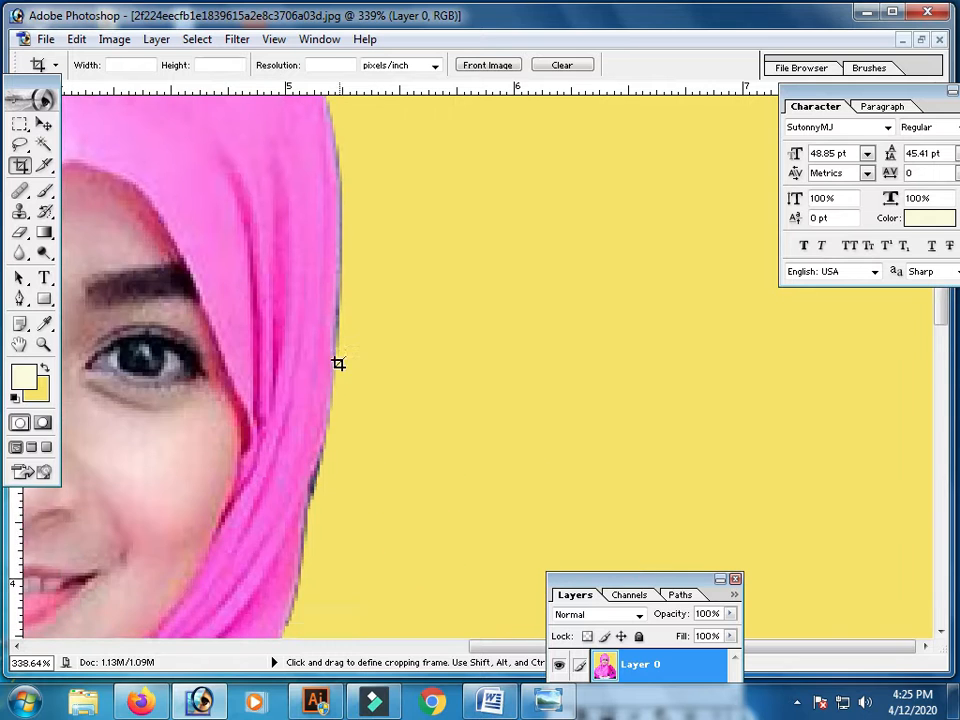
key(ctrl+alt+0)
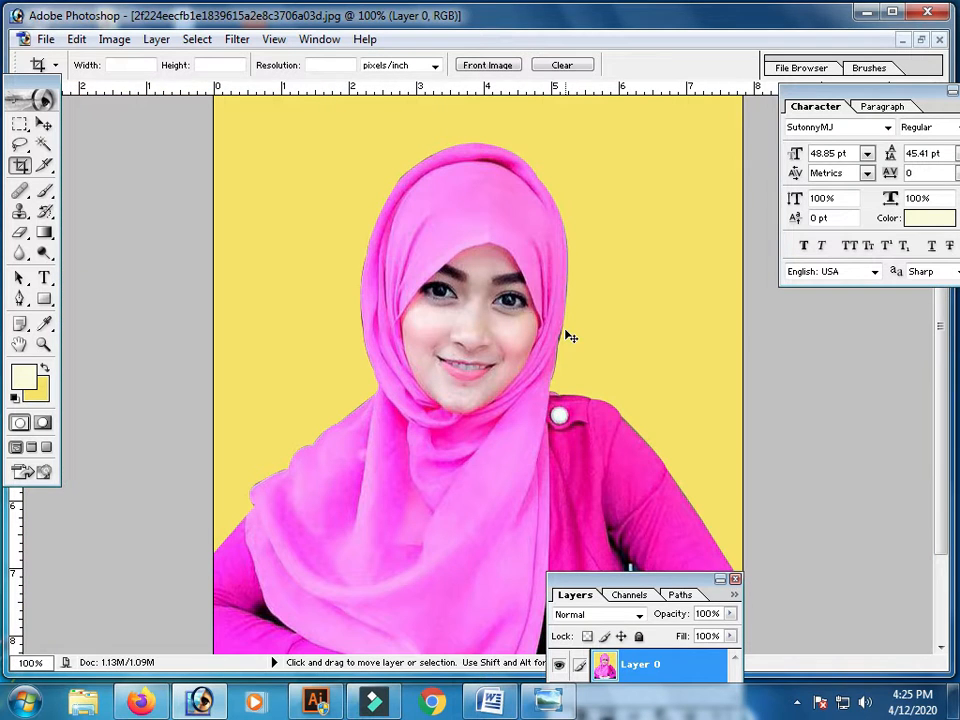
- Select the yellow background with the Magic Wand and feather the selection by 5 pixels
click(44, 146)
click(255, 257)
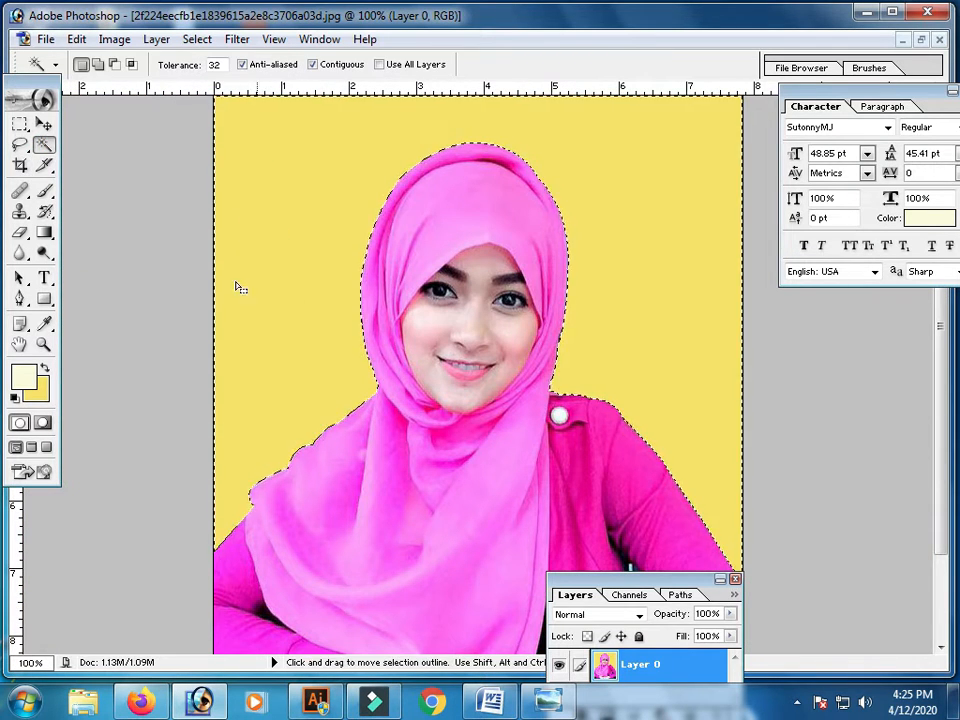
click(236, 40)
mouse_move(264, 186)
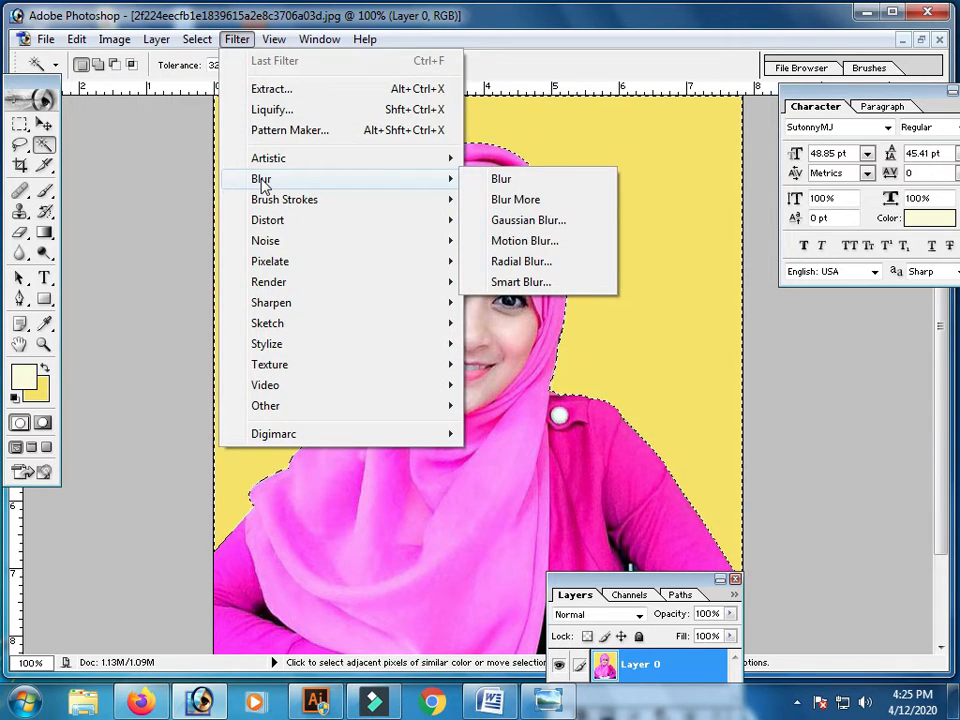
mouse_move(301, 207)
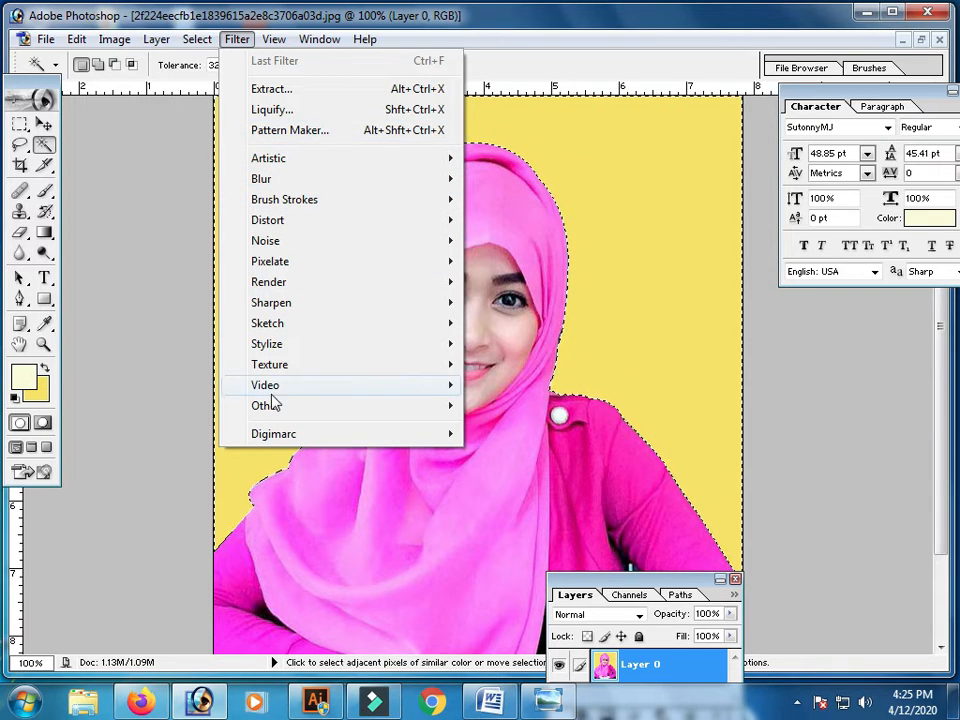
mouse_move(197, 39)
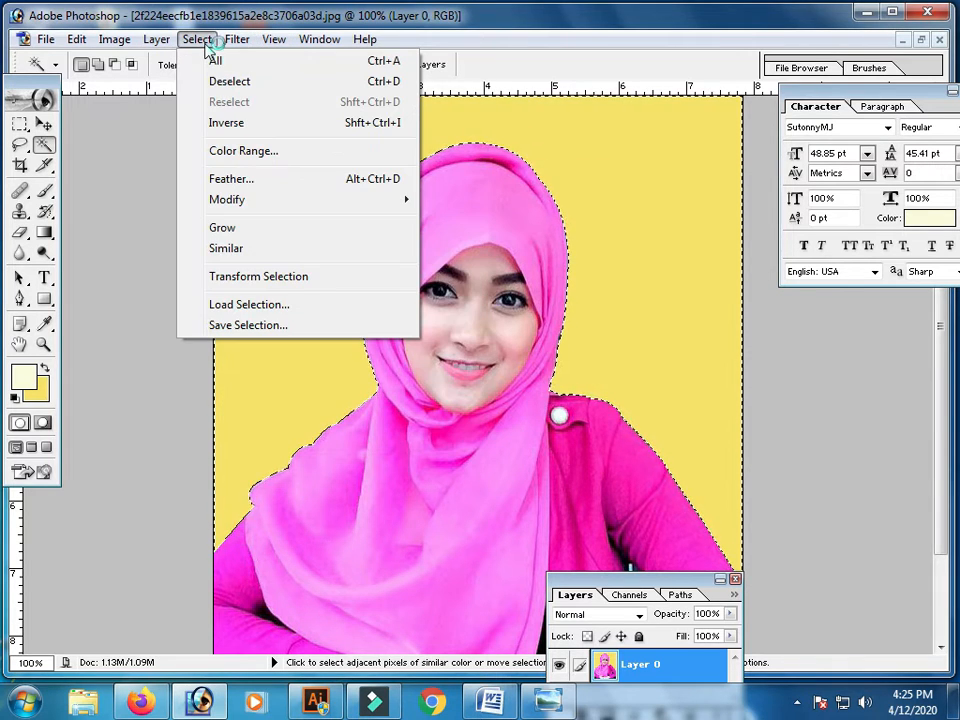
click(258, 184)
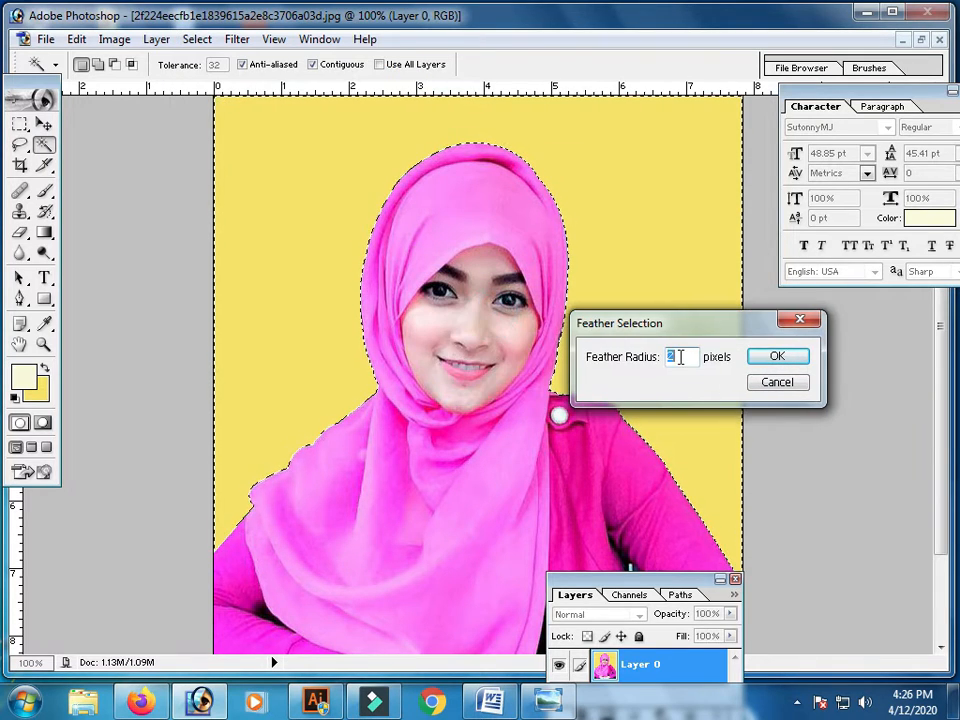
click(779, 357)
- Examine the selection's edge along the jacket's right shoulder up close
key(ctrl+space)
drag(597, 402, 667, 452)
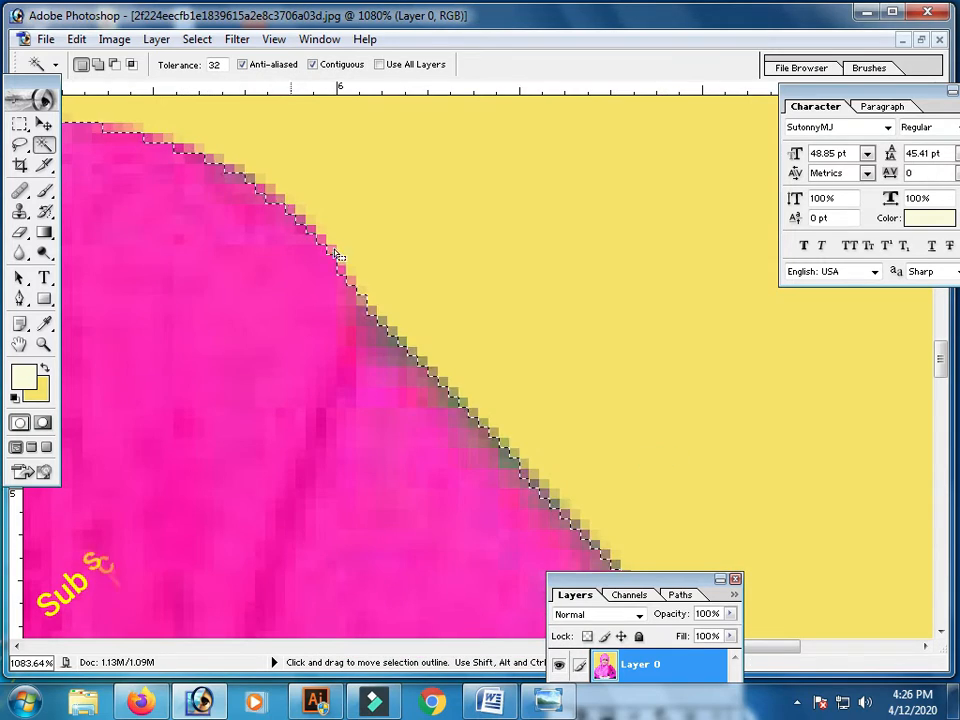
key(ctrl+minus)
key(ctrl+minus)
key(ctrl+minus)
key(ctrl+minus)
key(ctrl+minus)
key(ctrl+minus)
key(ctrl+minus)
key(ctrl+minus)
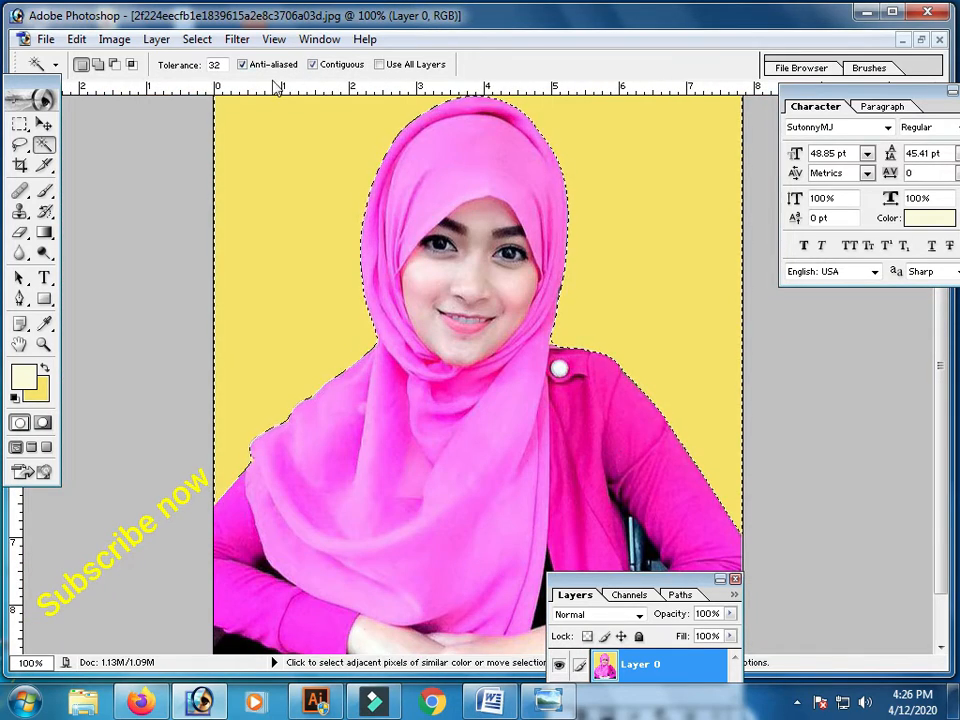
- Feather the background selection again by 5 pixels and fill it with the yellow background colour
key(ctrl+alt+d)
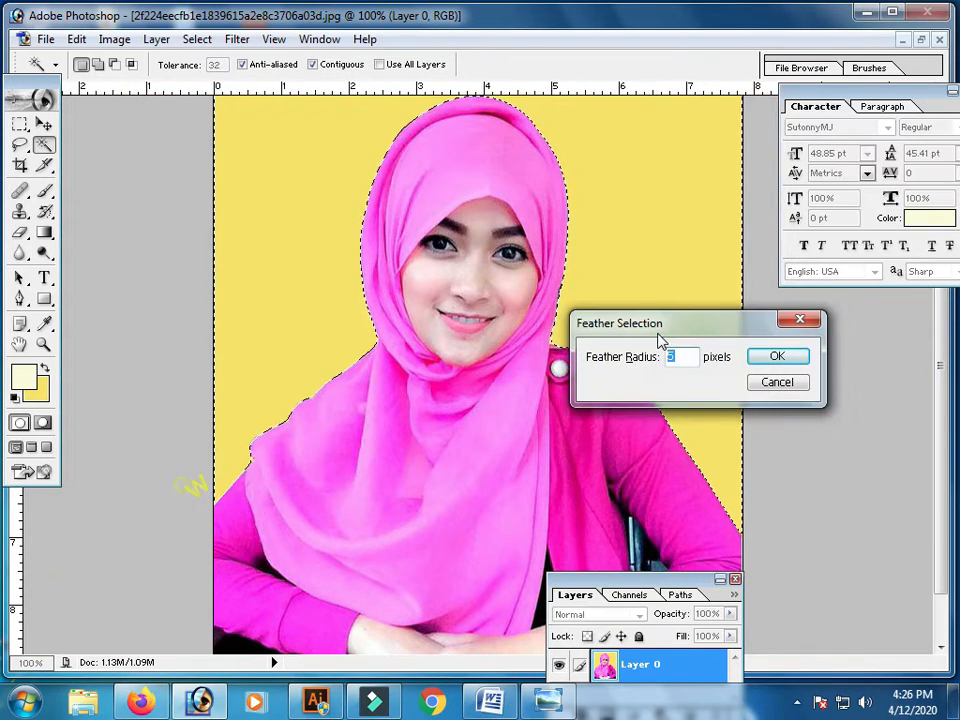
key(Return)
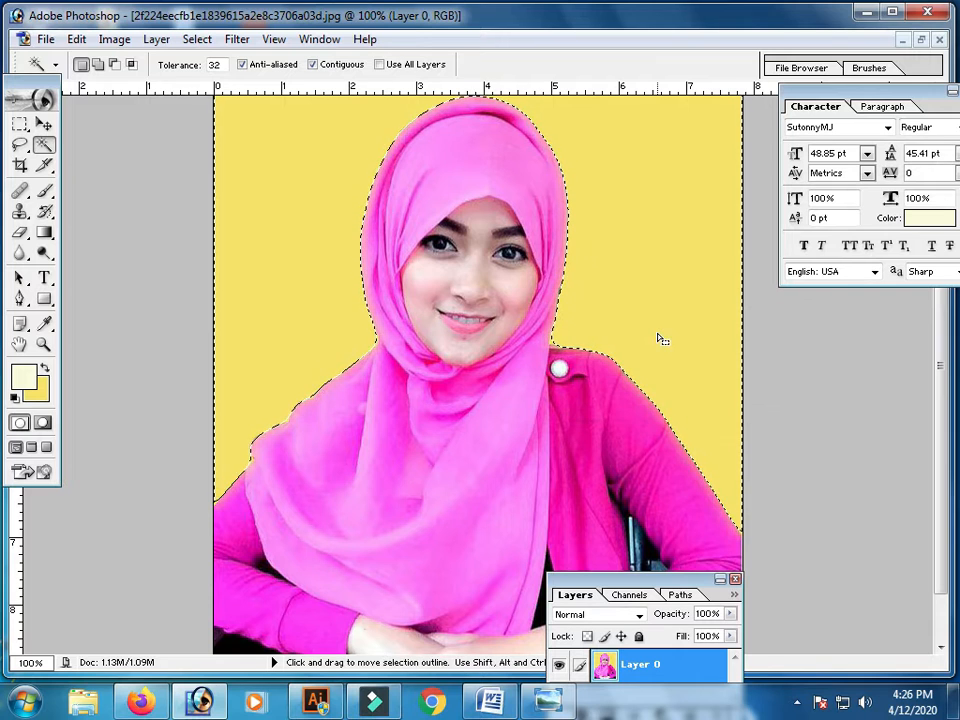
- Clear the selection and inspect the softened edges along the scarf's left shoulder and the jacket's right shoulder
click(18, 164)
scroll(782, 421, down, 2)
drag(249, 279, 441, 384)
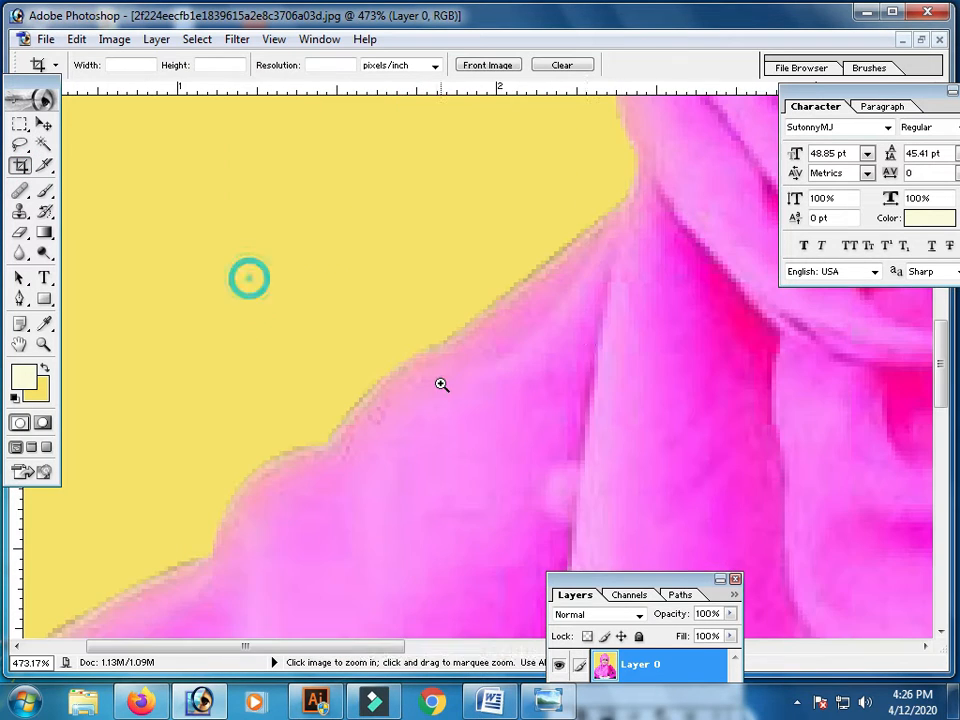
scroll(591, 347, up, 1)
key(ctrl+minus)
key(ctrl+minus)
key(ctrl+minus)
key(ctrl+minus)
key(ctrl+minus)
drag(558, 352, 630, 418)
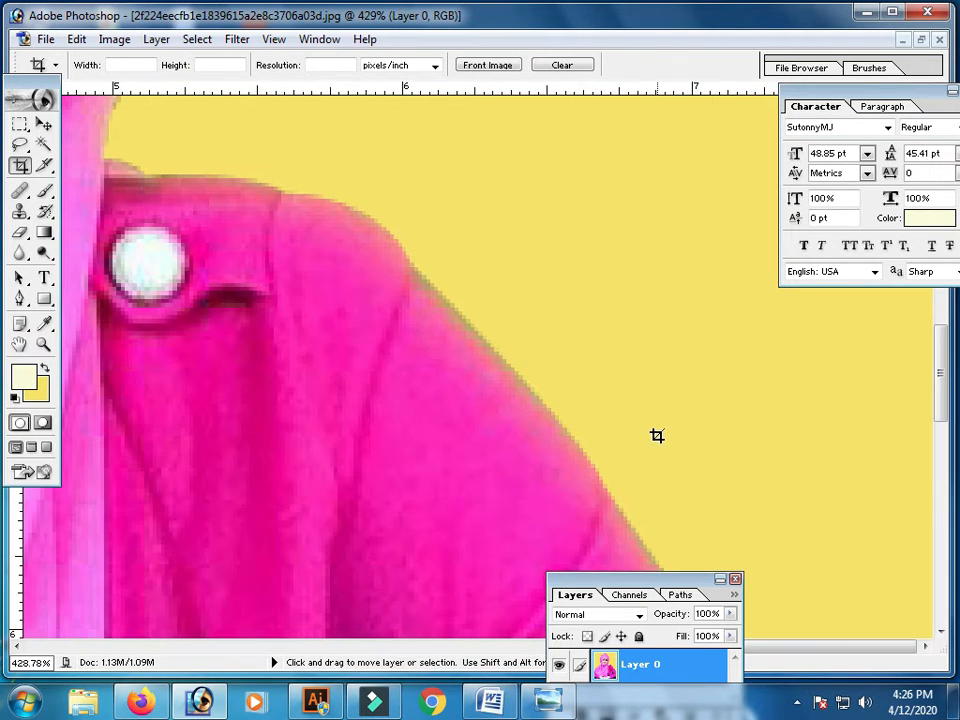
key(ctrl+minus)
key(ctrl+minus)
key(ctrl+minus)
key(ctrl+minus)
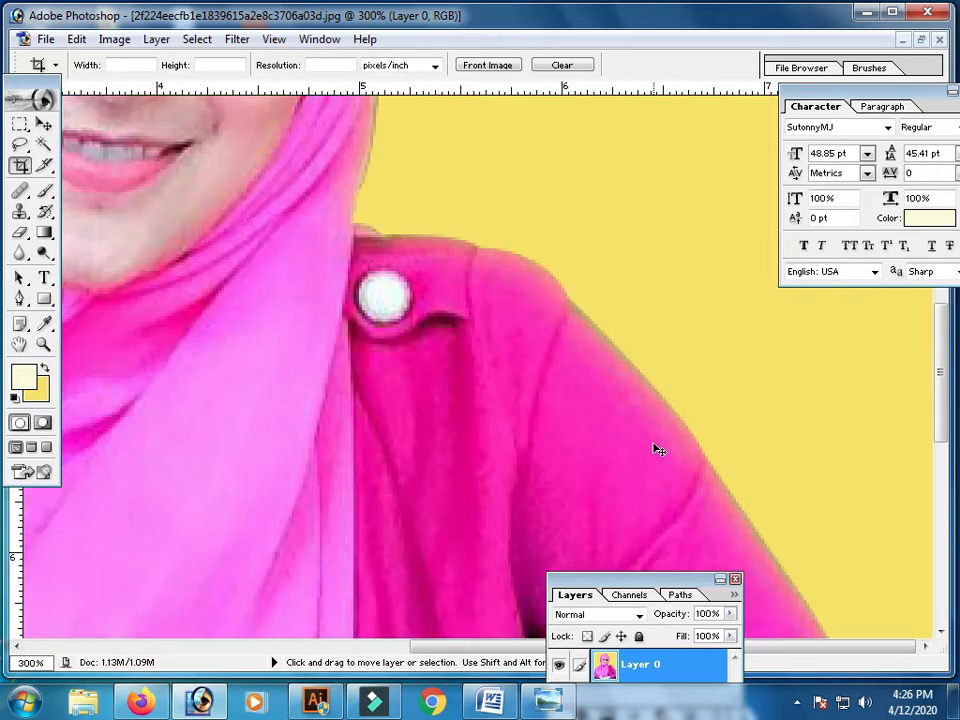
- Reselect the yellow background with the Magic Wand, then feather it and refill it with yellow to soften the edges further
click(42, 146)
click(338, 262)
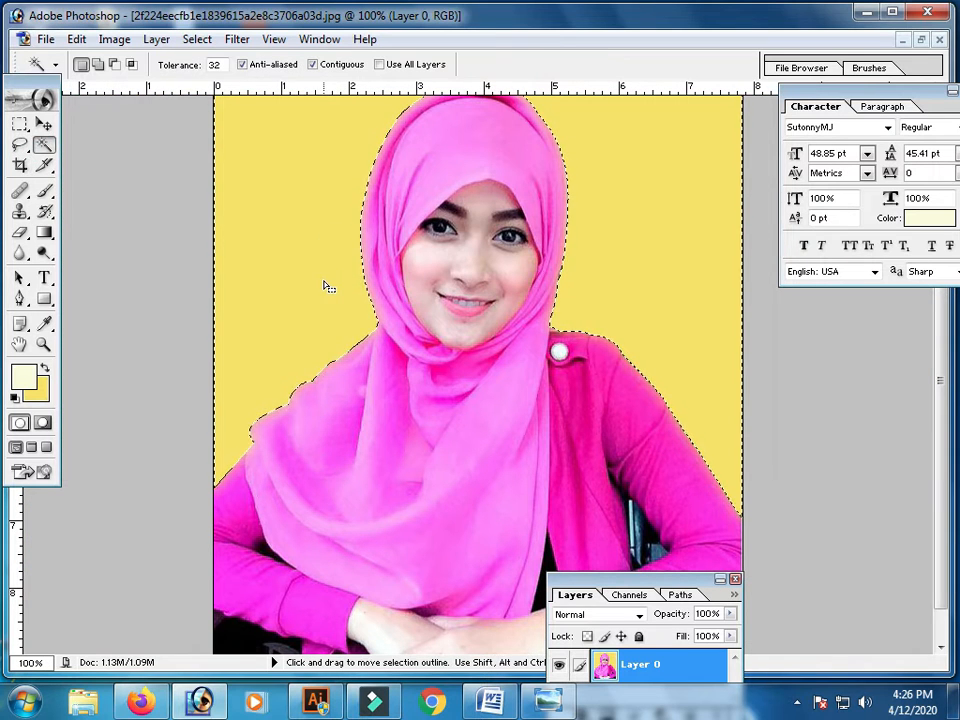
key(ctrl+alt+d)
key(Return)
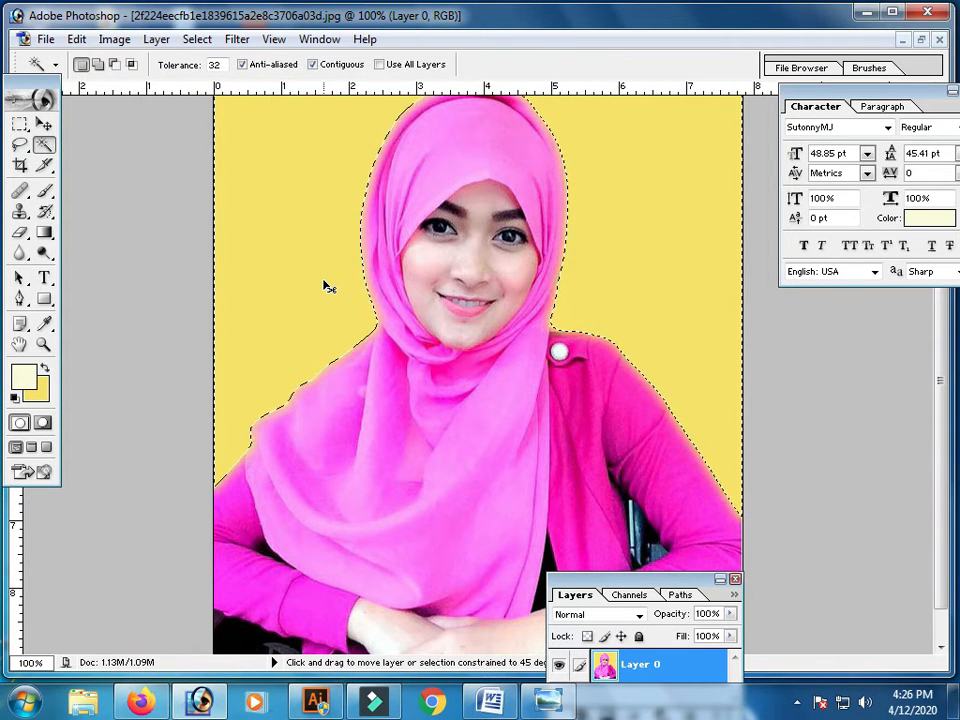
click(21, 168)
key(ctrl+d)
- Inspect the feathered edges around the scarf and shoulders, both up close and in the whole photo
drag(252, 349, 390, 381)
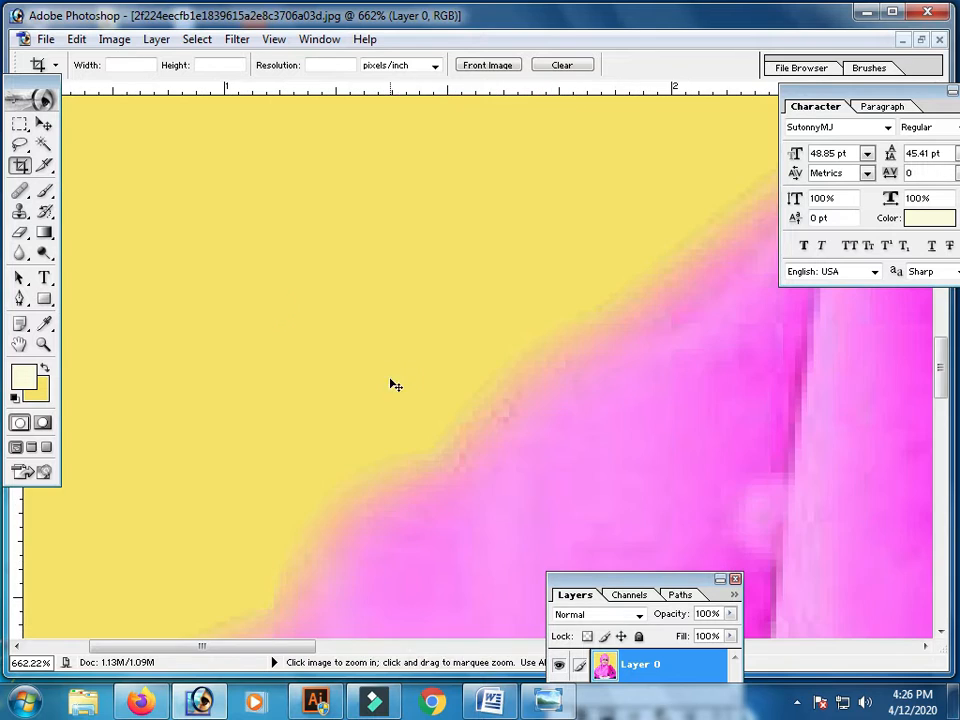
key(ctrl+minus)
key(ctrl+minus)
key(ctrl+minus)
key(ctrl+minus)
key(ctrl+minus)
scroll(408, 390, up, 2)
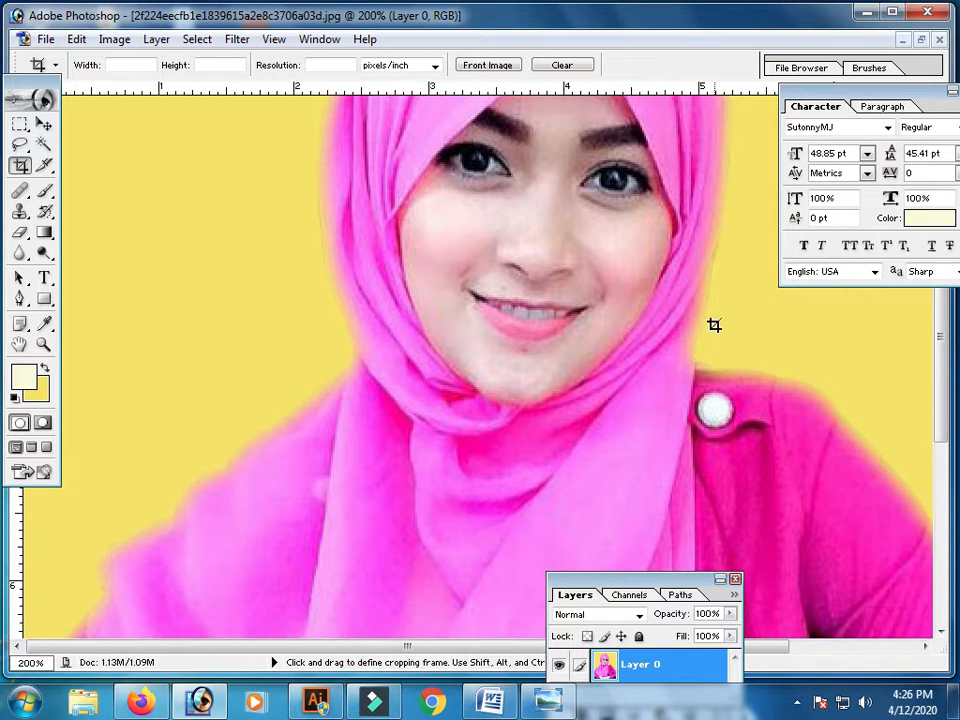
scroll(720, 325, up, 4)
scroll(370, 455, down, 8)
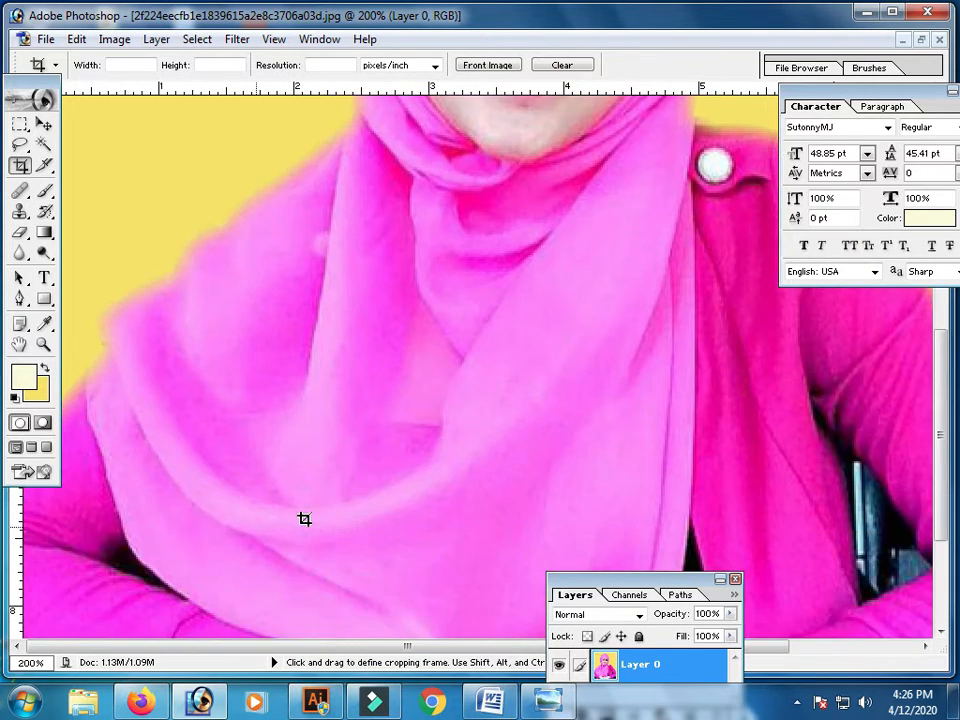
scroll(480, 515, down, 5)
key(ctrl+minus)
key(ctrl+minus)
key(ctrl+minus)
key(ctrl+plus)
key(ctrl+0)
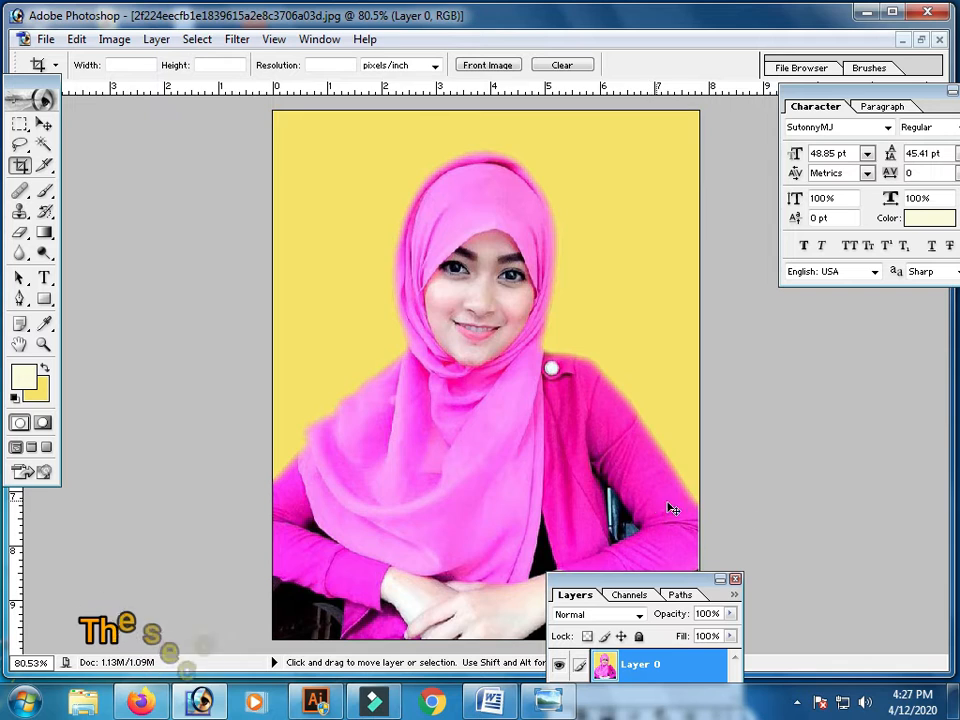
scroll(668, 508, down, 4)
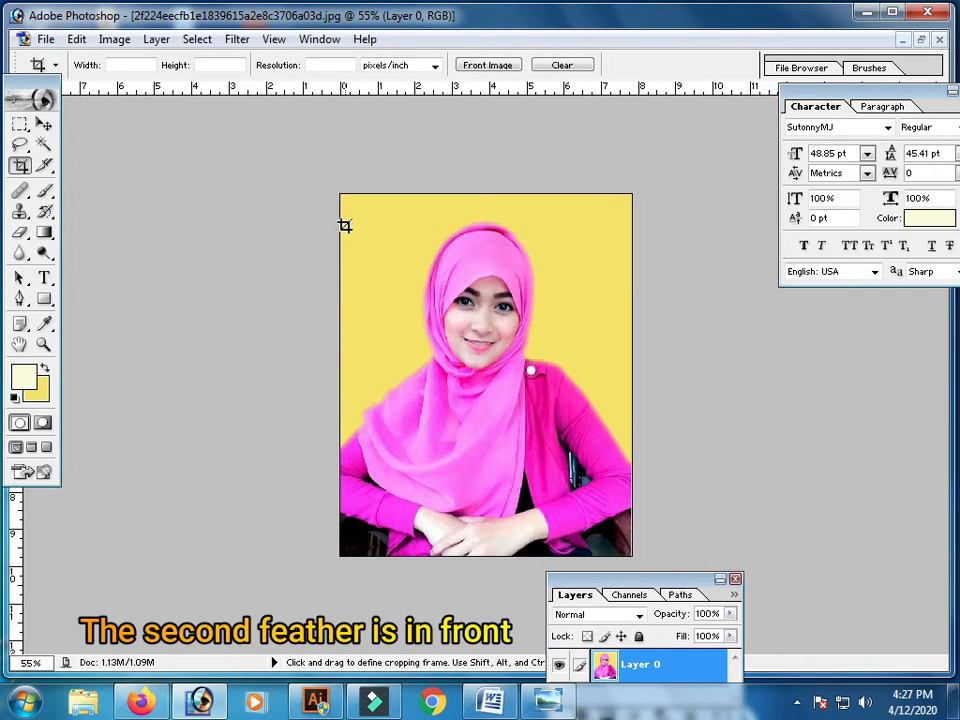
scroll(700, 398, up, 1)
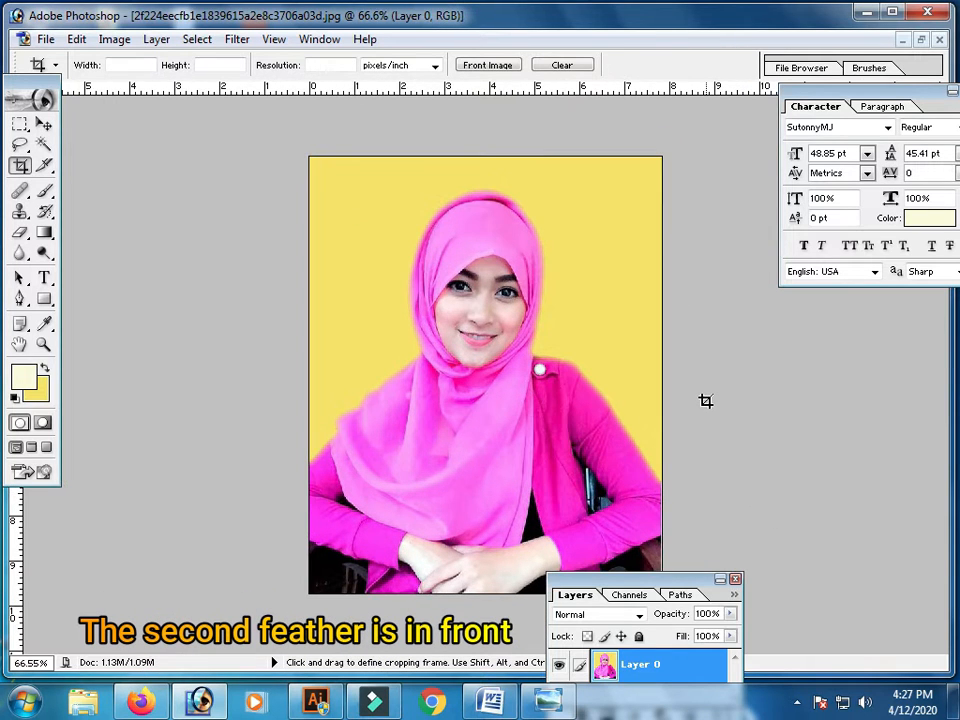
drag(650, 579, 830, 536)
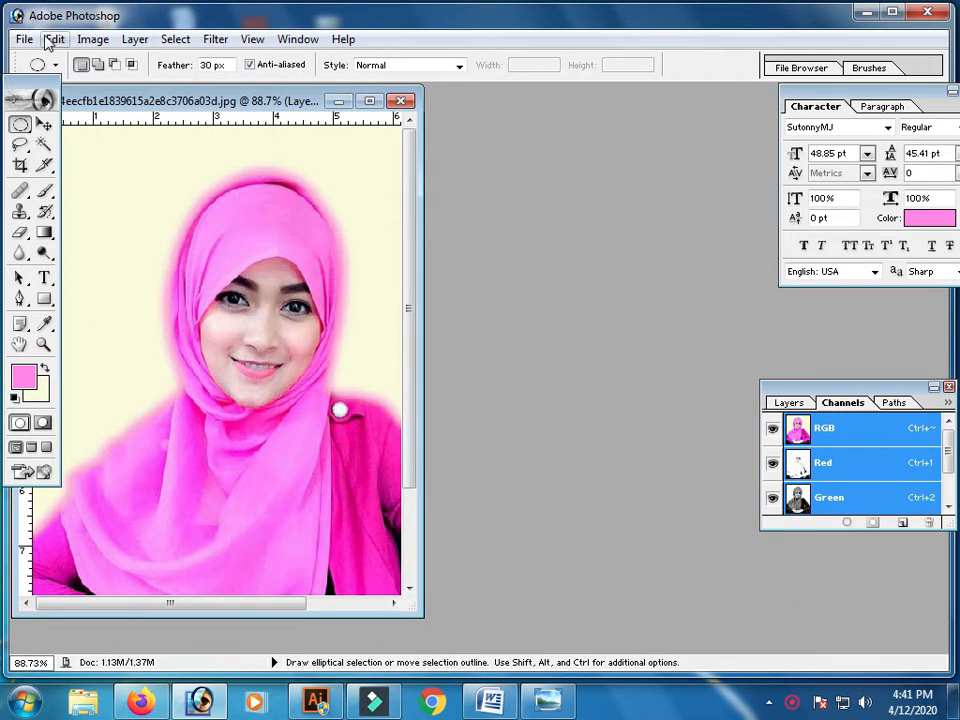
- Create a new blank CMYK document and place its window beside the portrait
click(22, 38)
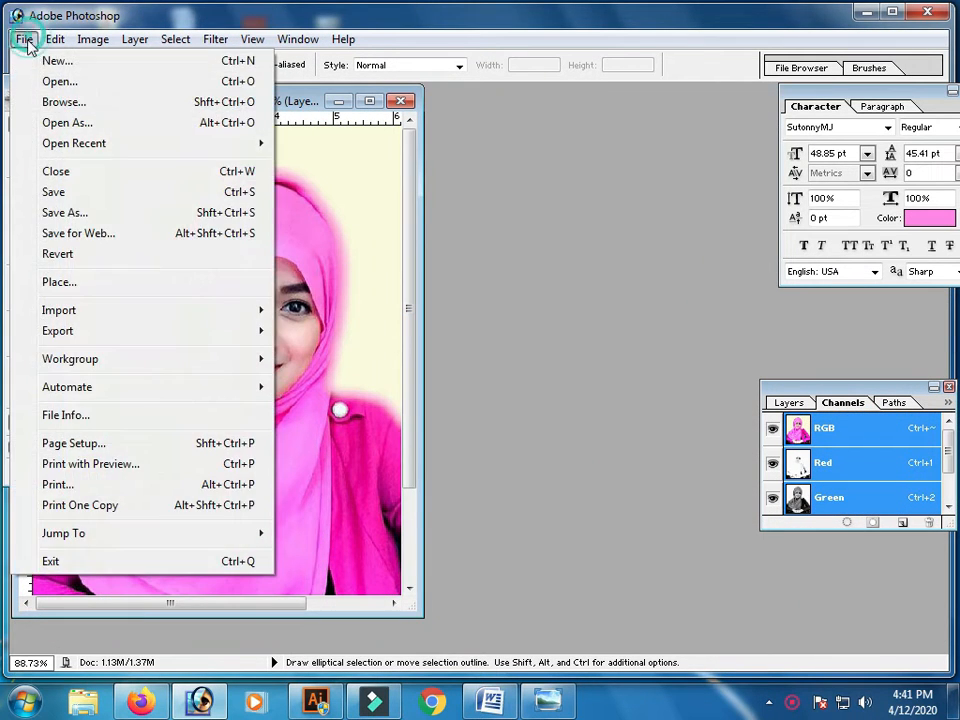
click(55, 61)
click(632, 235)
drag(236, 122, 603, 149)
click(144, 171)
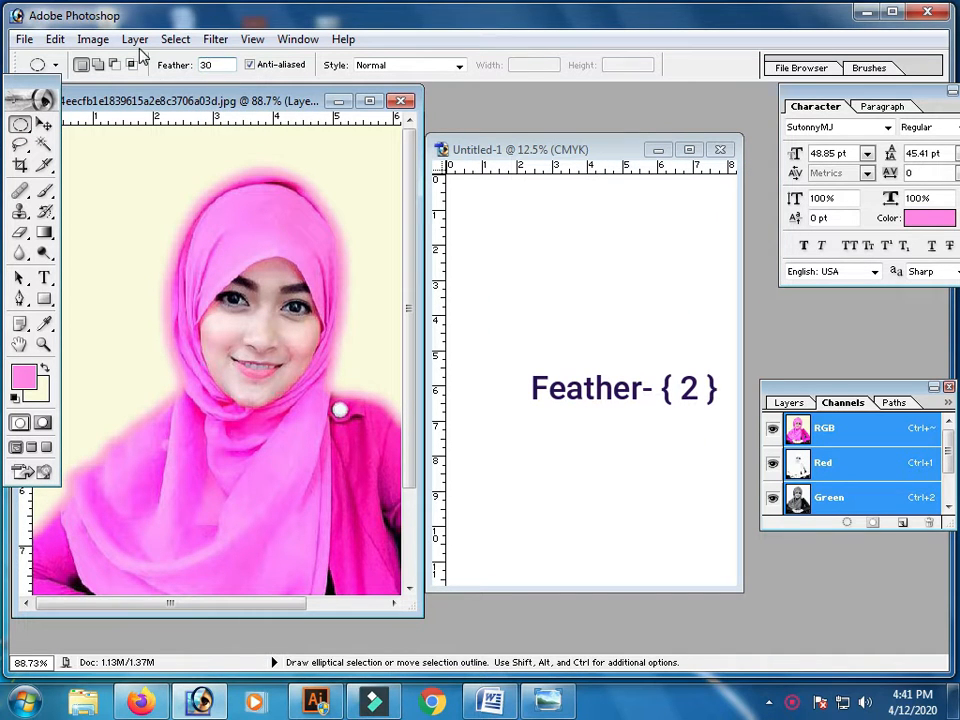
- Select the head and shoulders with a 30 px feathered Elliptical Marquee, copy them into the new document and maximise it
drag(85, 137, 340, 557)
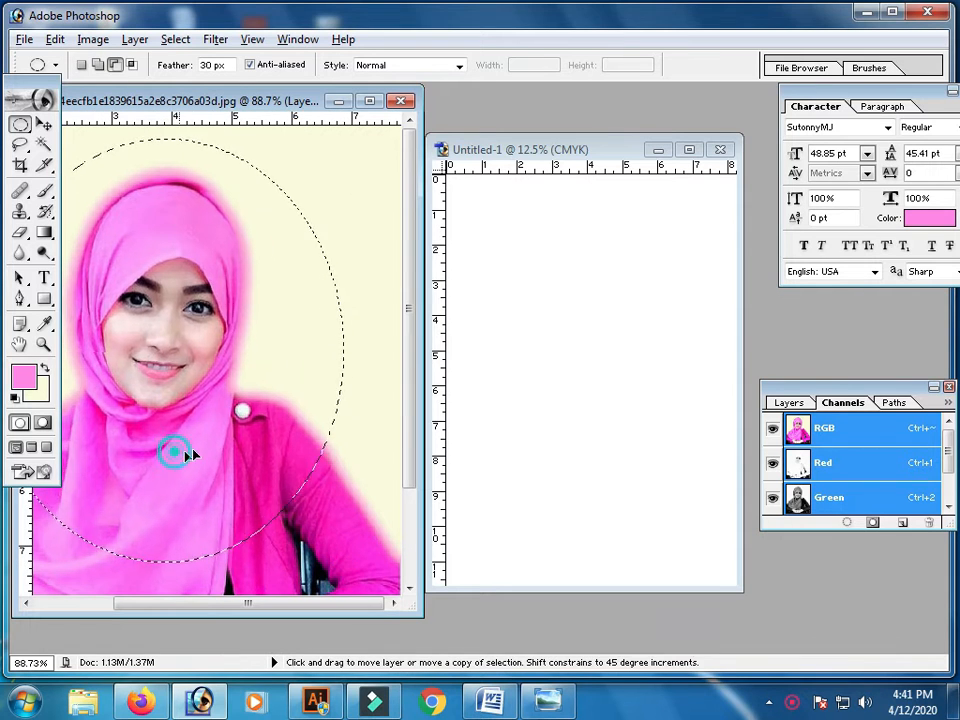
drag(180, 454, 460, 453)
drag(585, 340, 585, 340)
click(690, 149)
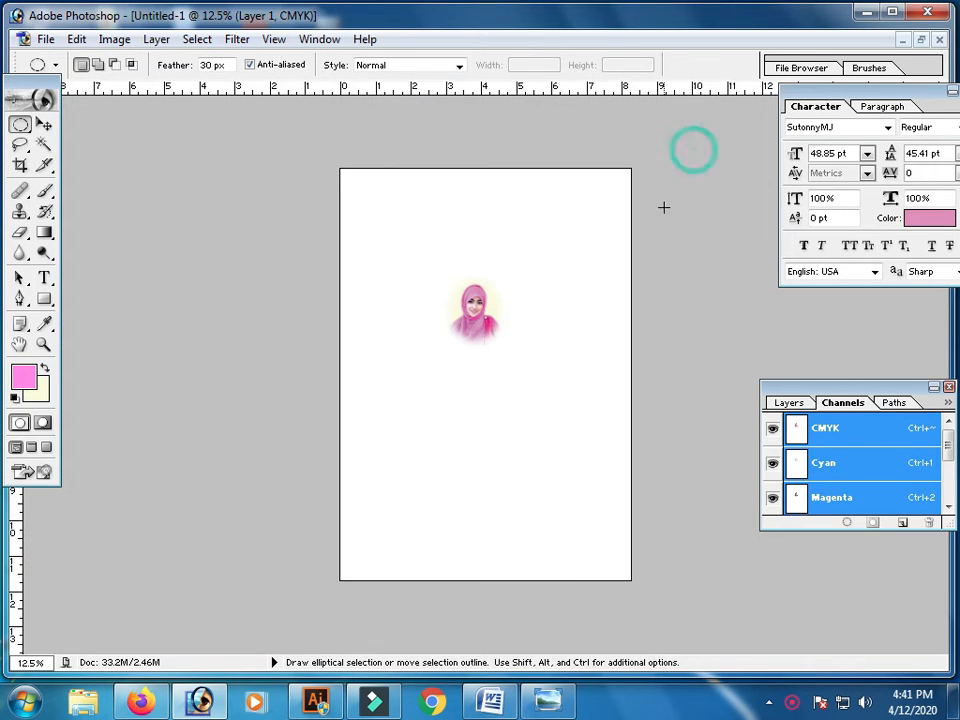
key(ctrl+0)
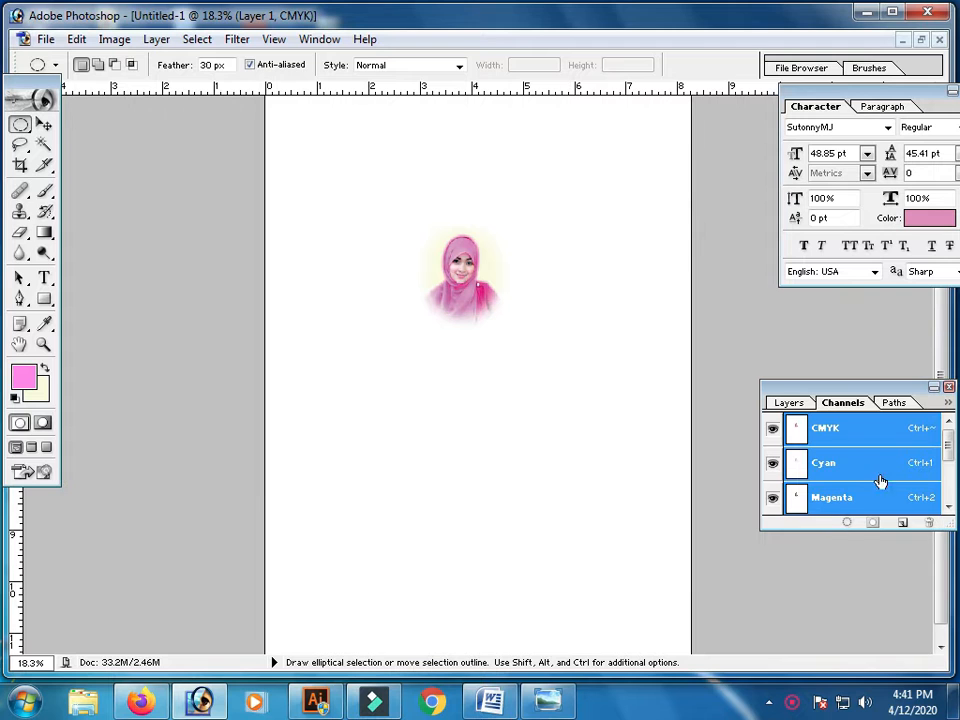
- Fill the Background layer with a diagonal Red, Green linear gradient from the upper-left to the lower-right of the page
click(790, 402)
click(842, 510)
click(44, 233)
click(110, 64)
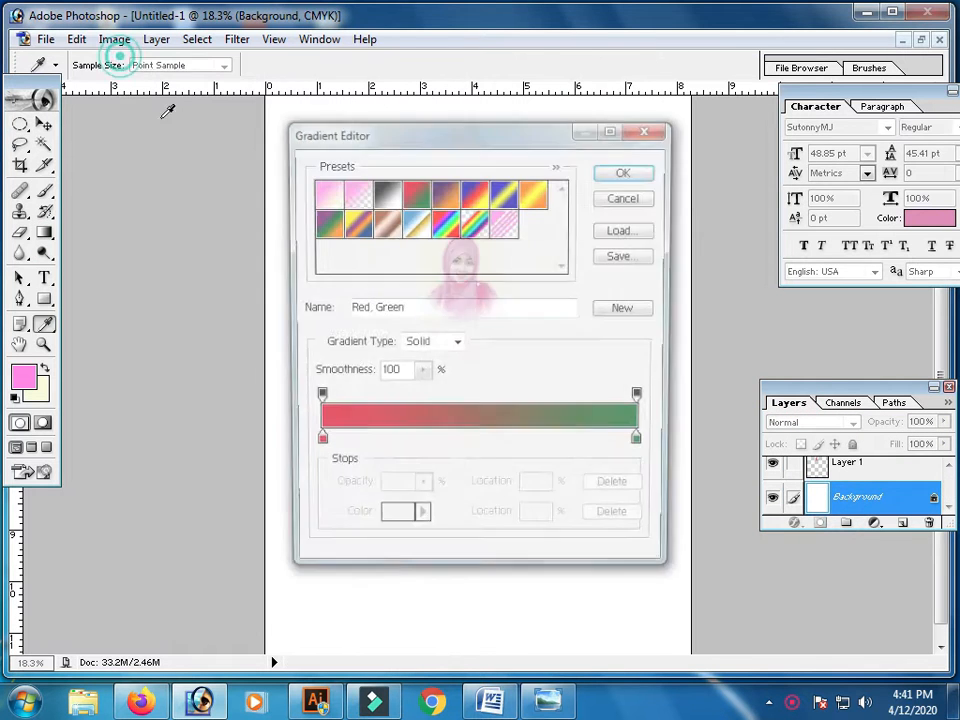
click(623, 172)
drag(307, 107, 601, 627)
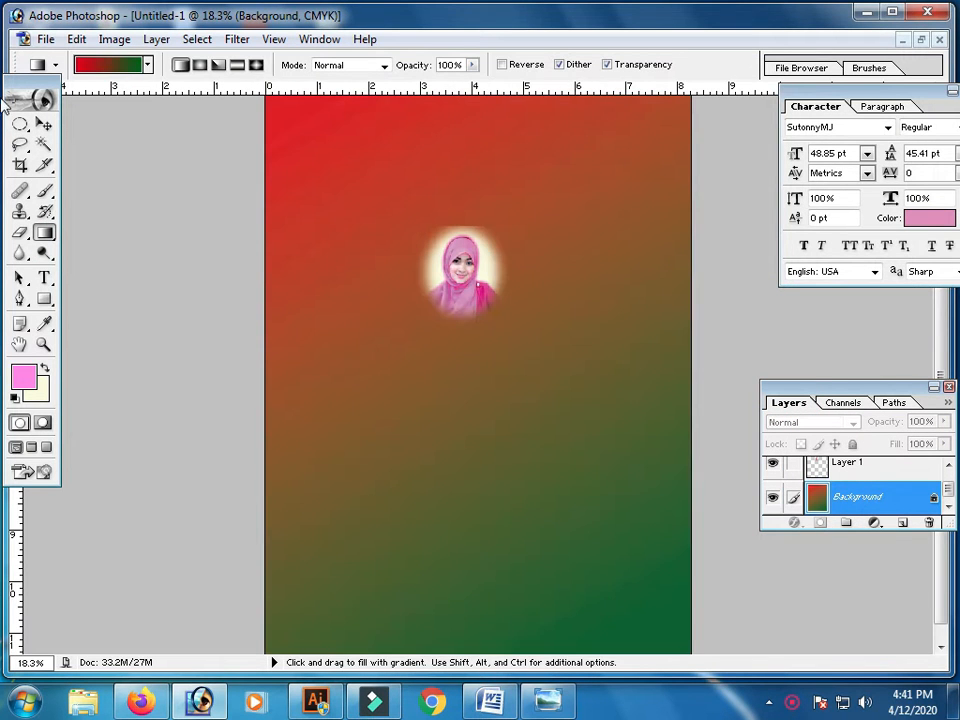
- Move the feathered portrait on Layer 1 slightly down and to the right over the gradient
click(44, 124)
key(ctrl+space)
drag(374, 215, 617, 407)
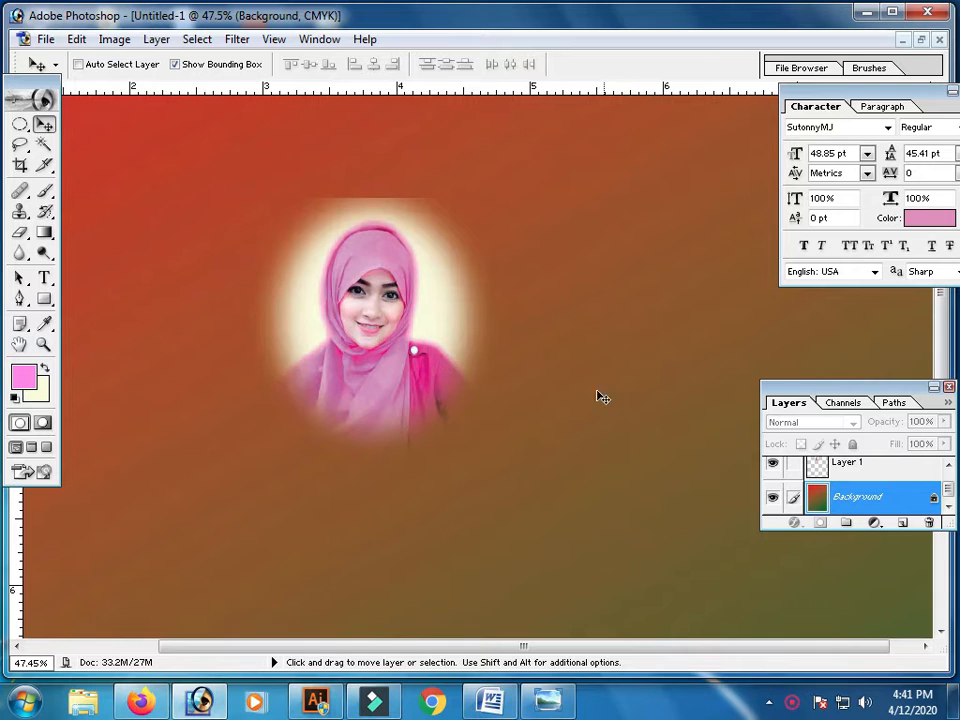
click(850, 462)
drag(298, 250, 354, 400)
- Soften the hard upper edge of Layer 1 by deleting 30 px feathered elliptical areas just above the head
drag(18, 125, 105, 141)
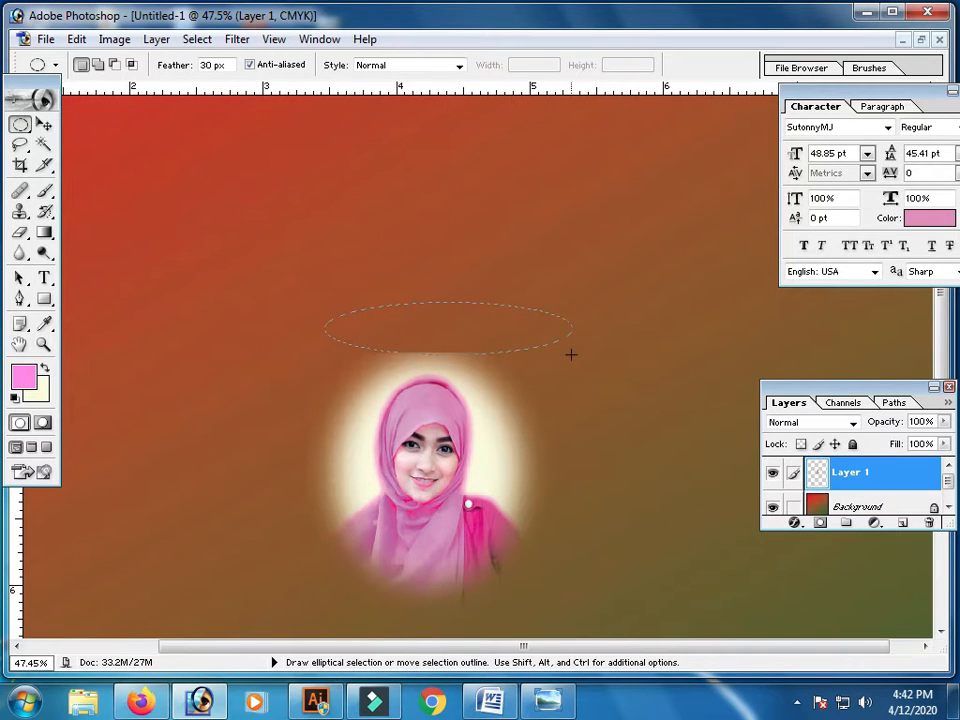
click(354, 338)
drag(434, 330, 515, 373)
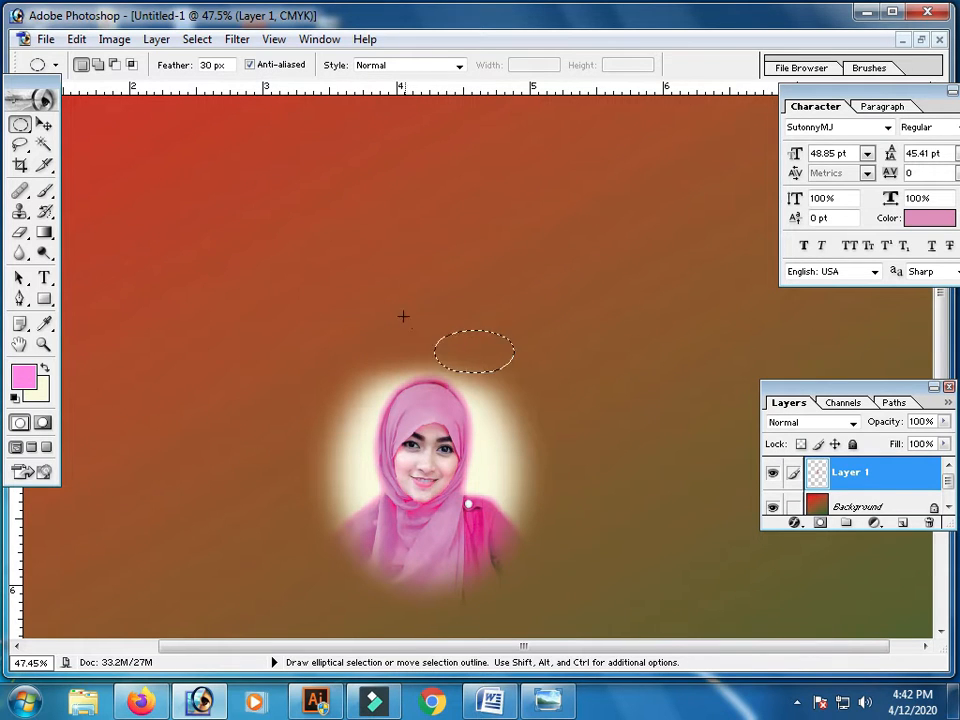
drag(292, 334, 366, 388)
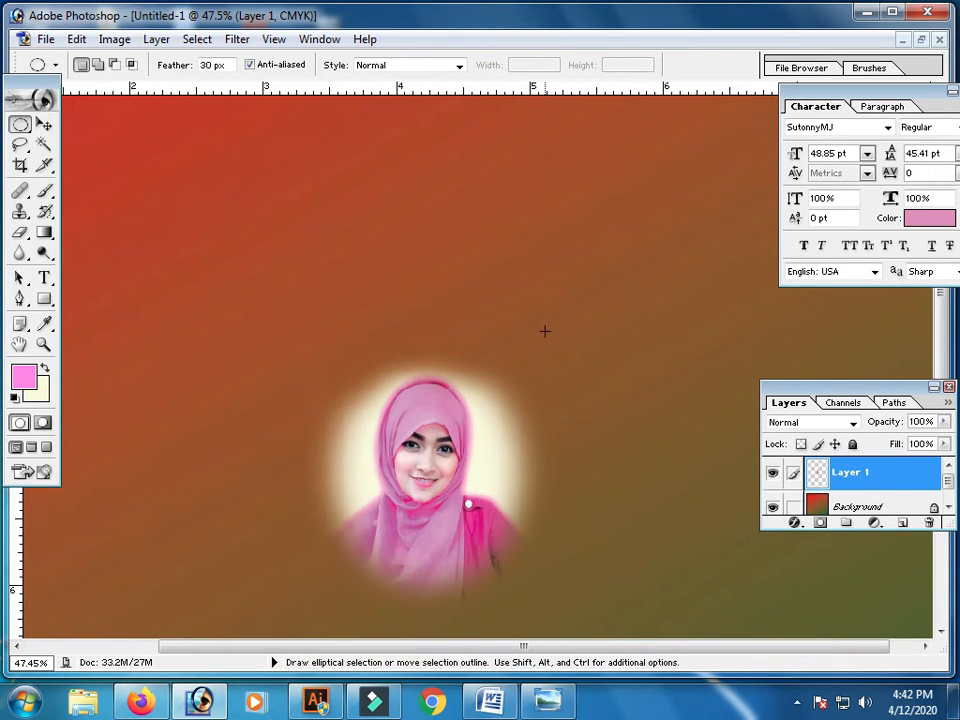
drag(471, 318, 574, 388)
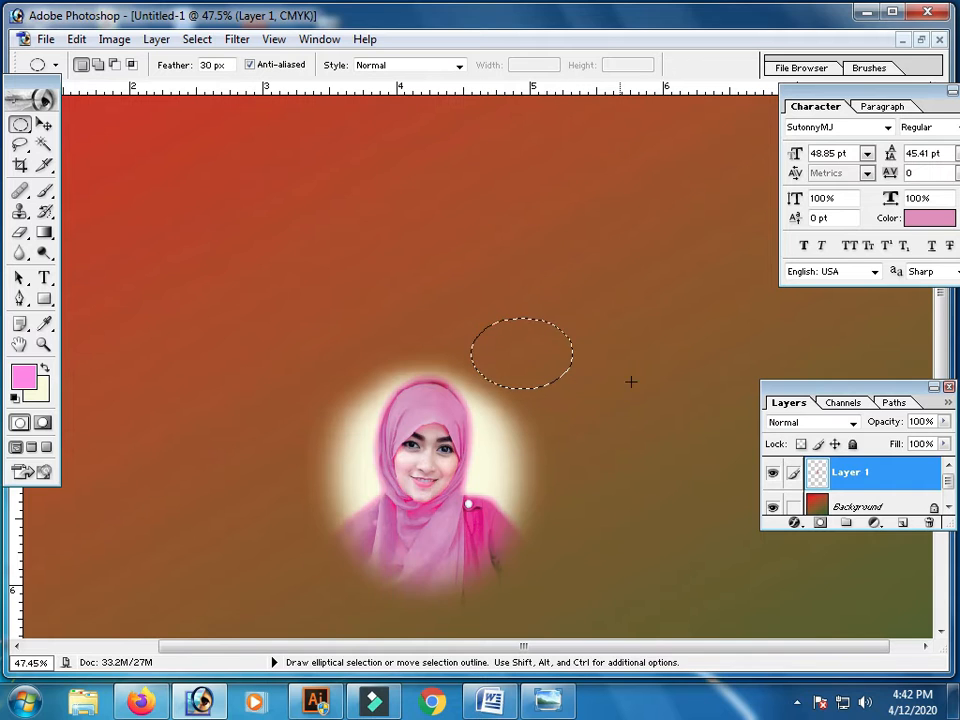
scroll(345, 460, down, 2)
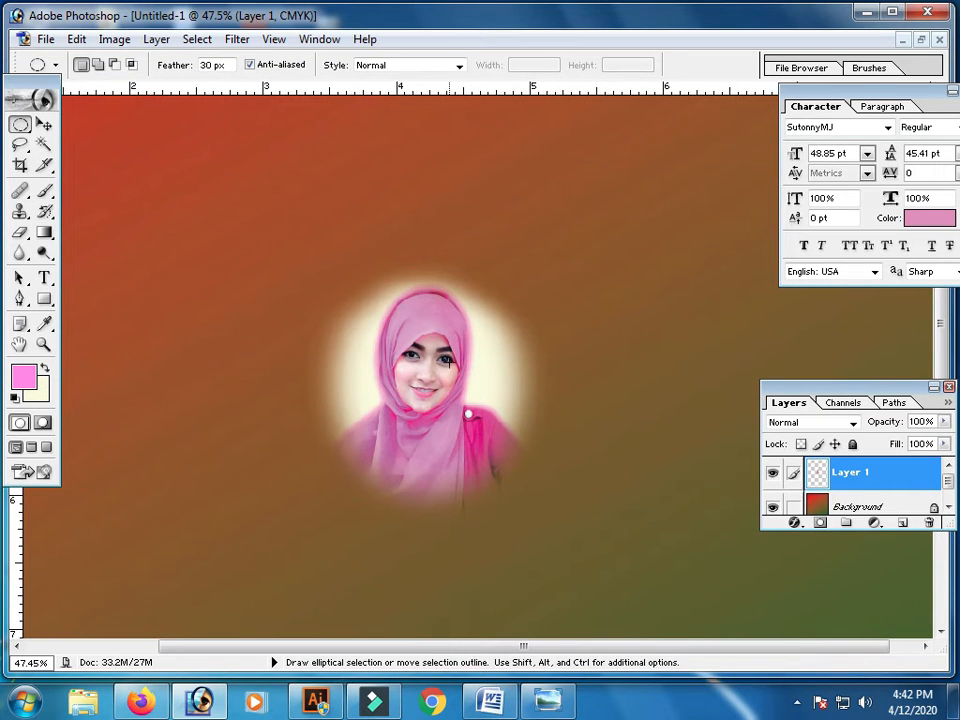
- Move the feathered portrait to the green lower-right part of the page and view its edges up close
scroll(448, 374, down, 15)
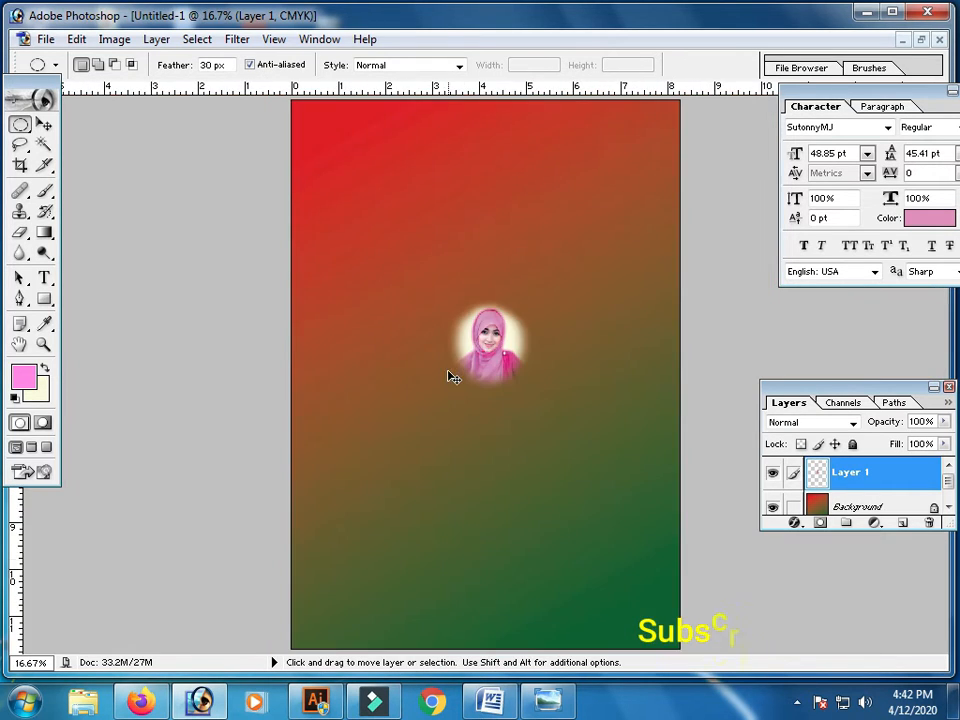
scroll(457, 386, up, 5)
click(41, 125)
drag(481, 316, 581, 610)
key(ctrl+space)
drag(489, 549, 752, 658)
drag(531, 553, 647, 356)
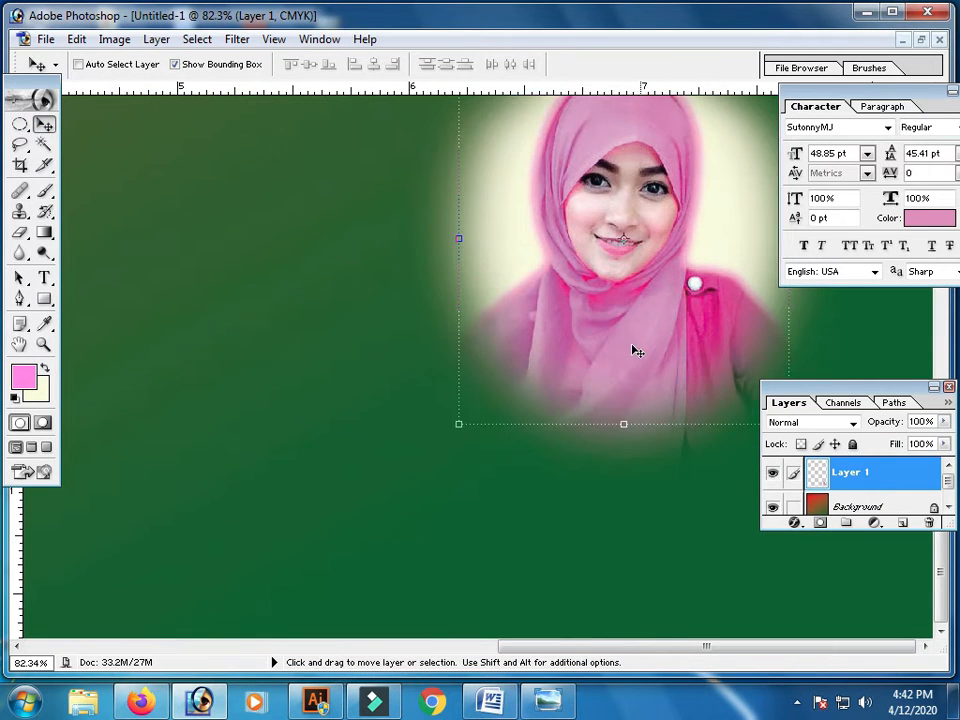
- Move the portrait from the green corner back to the upper-left area of the page and examine its edges
key(ctrl+minus)
key(ctrl+minus)
key(ctrl+minus)
key(ctrl+minus)
drag(680, 530, 382, 184)
key(ctrl+space)
drag(231, 105, 582, 298)
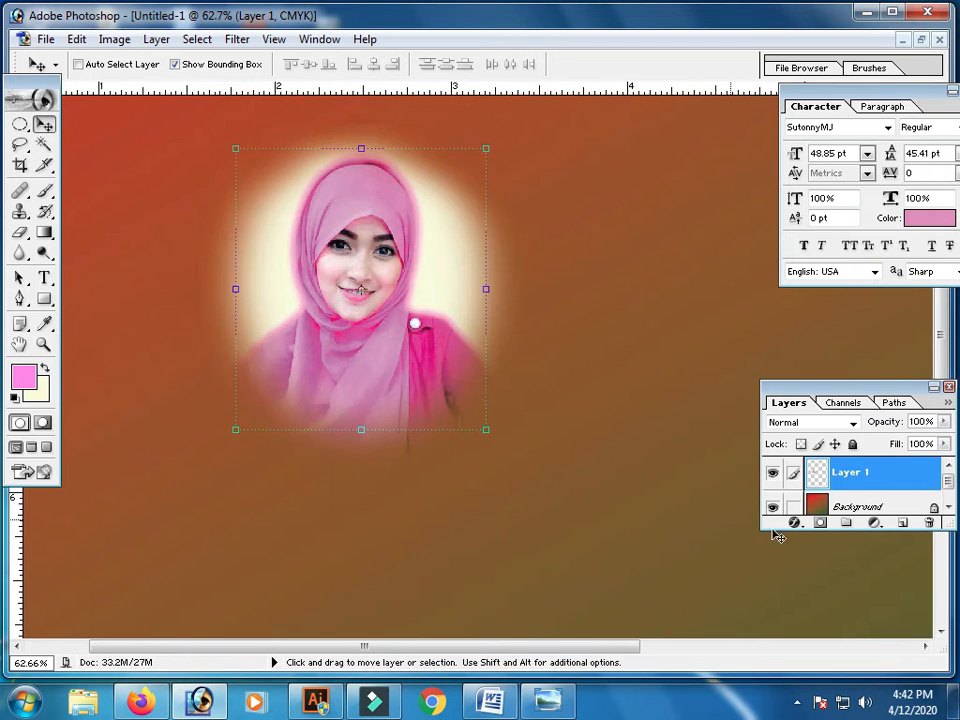
- Refill the Background layer with the violet-to-orange gradient preset, running diagonally from upper left to lower right
click(857, 506)
click(45, 232)
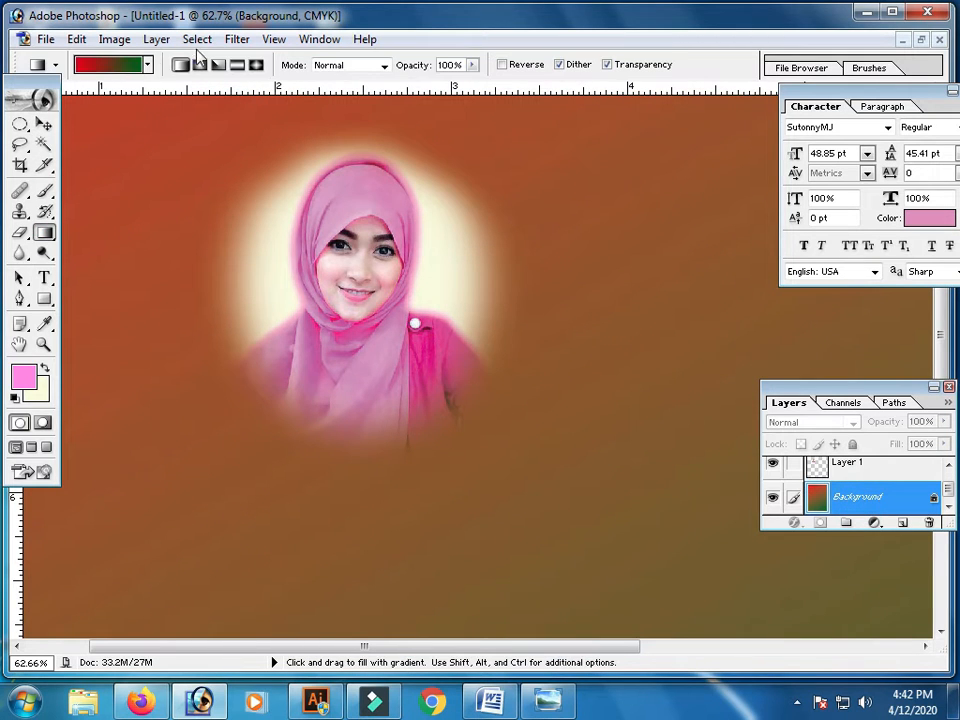
click(149, 65)
click(172, 103)
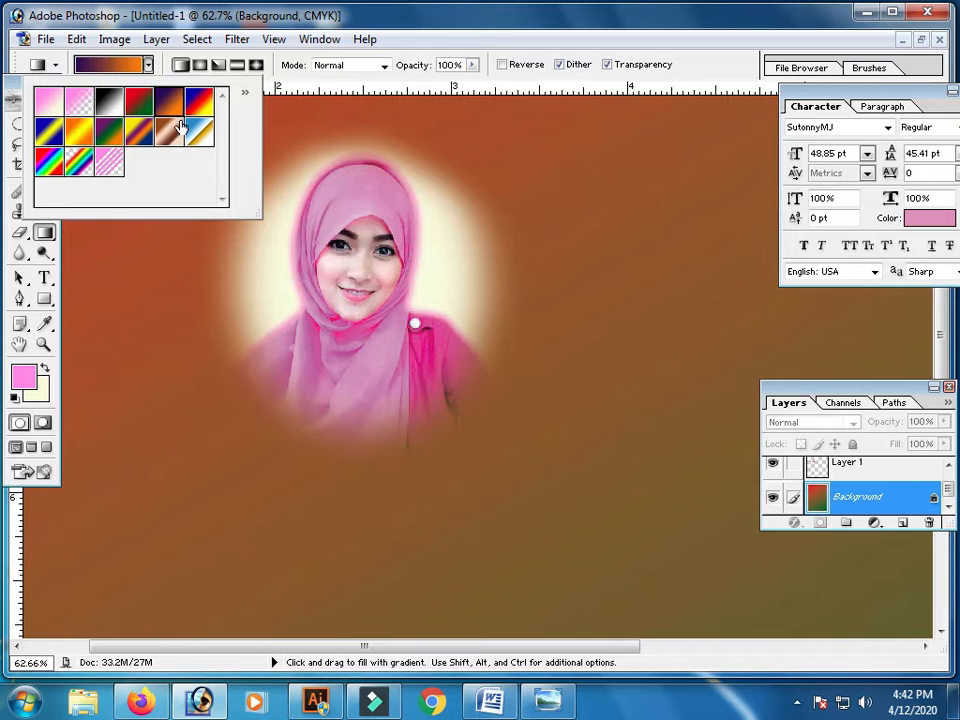
click(139, 290)
drag(208, 214, 570, 463)
scroll(448, 388, up, 3)
key(ctrl+minus)
key(ctrl+minus)
key(ctrl+minus)
key(ctrl+minus)
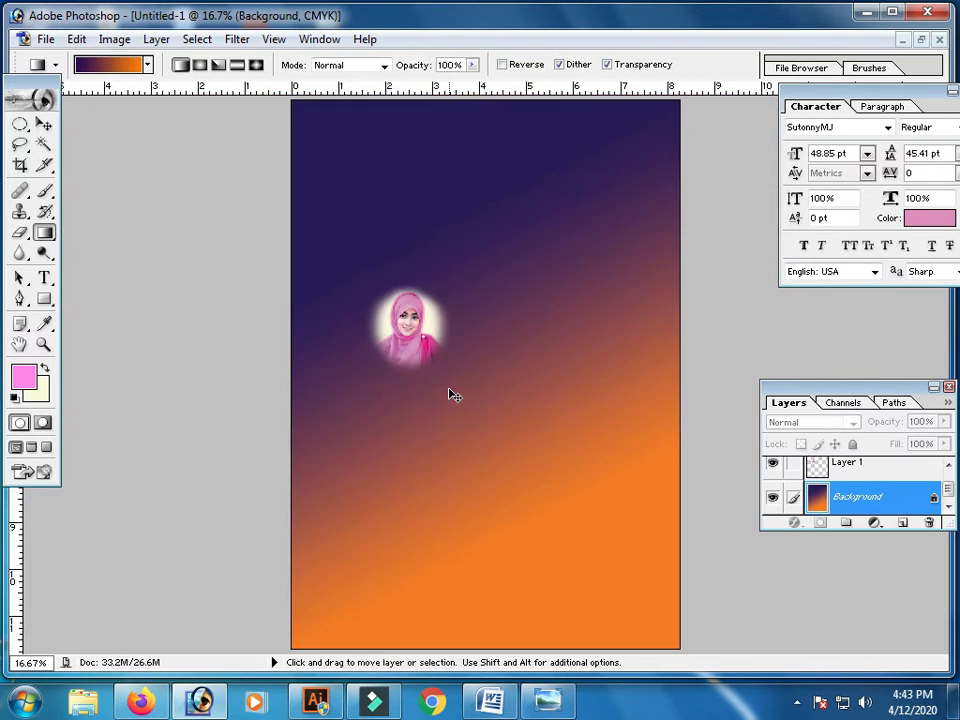
- Move the feathered portrait on Layer 1 down into the orange area and view it up close
key(ctrl+0)
key(c)
key(v)
drag(430, 320, 380, 577)
key(ctrl+space)
drag(278, 463, 531, 618)
drag(398, 468, 226, 329)
drag(226, 329, 547, 474)
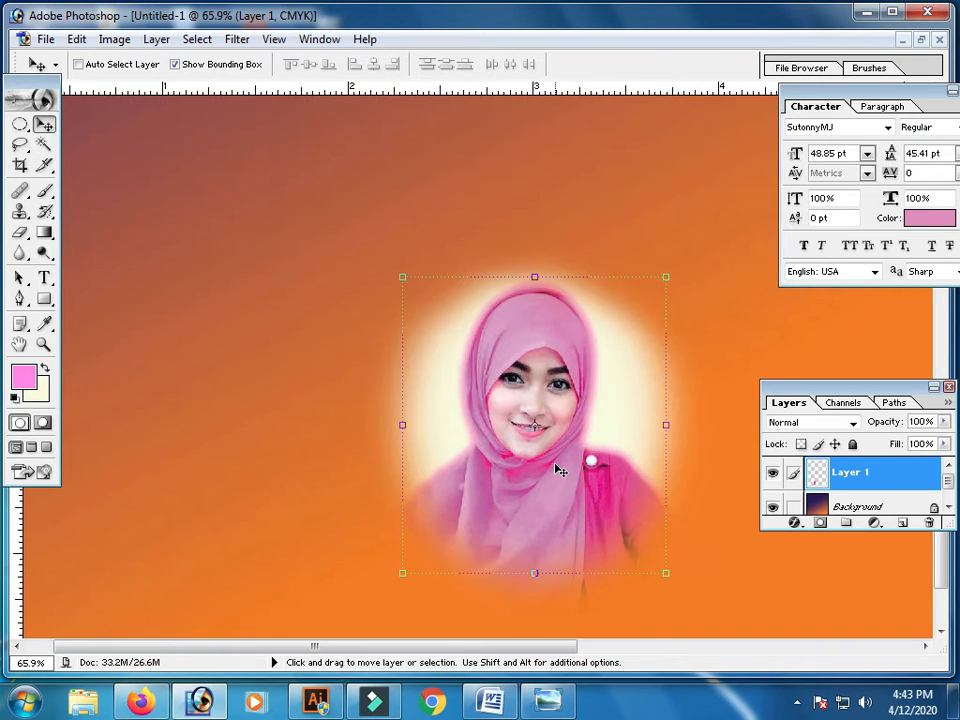
- Minimise the gradient document, maximise the original portrait photo and clear its selection
click(20, 165)
click(297, 192)
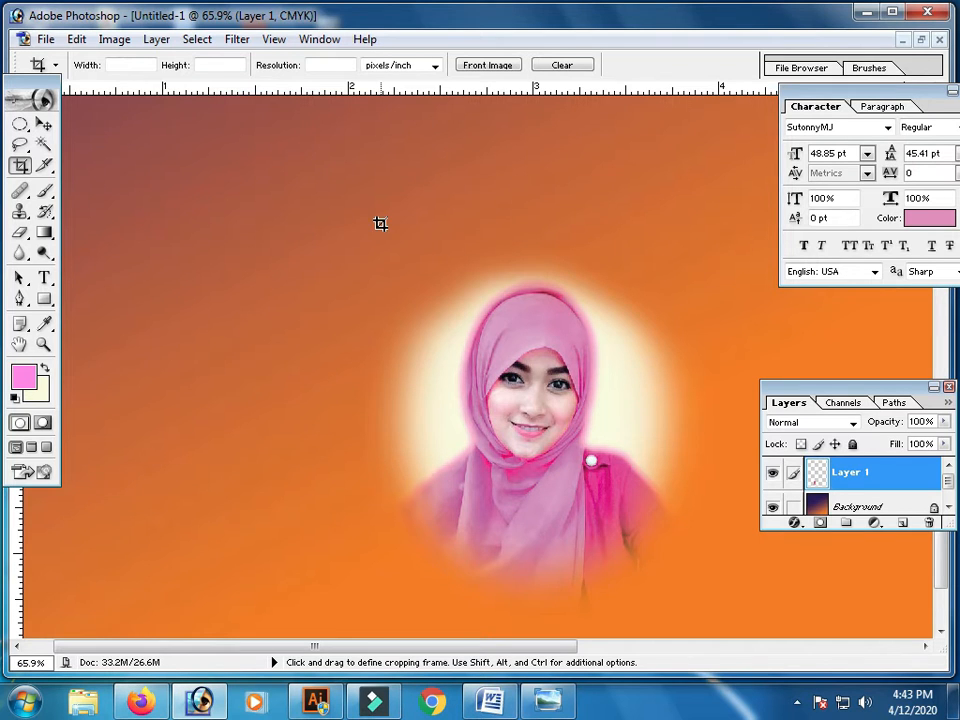
key(ctrl+0)
click(918, 42)
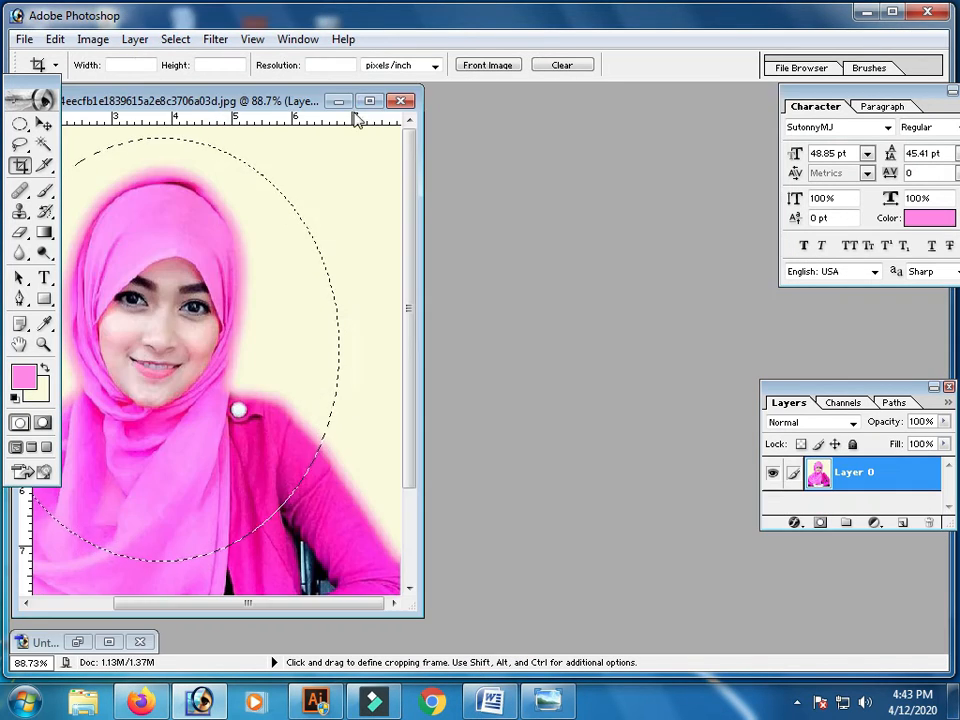
click(369, 103)
click(25, 161)
key(ctrl+d)
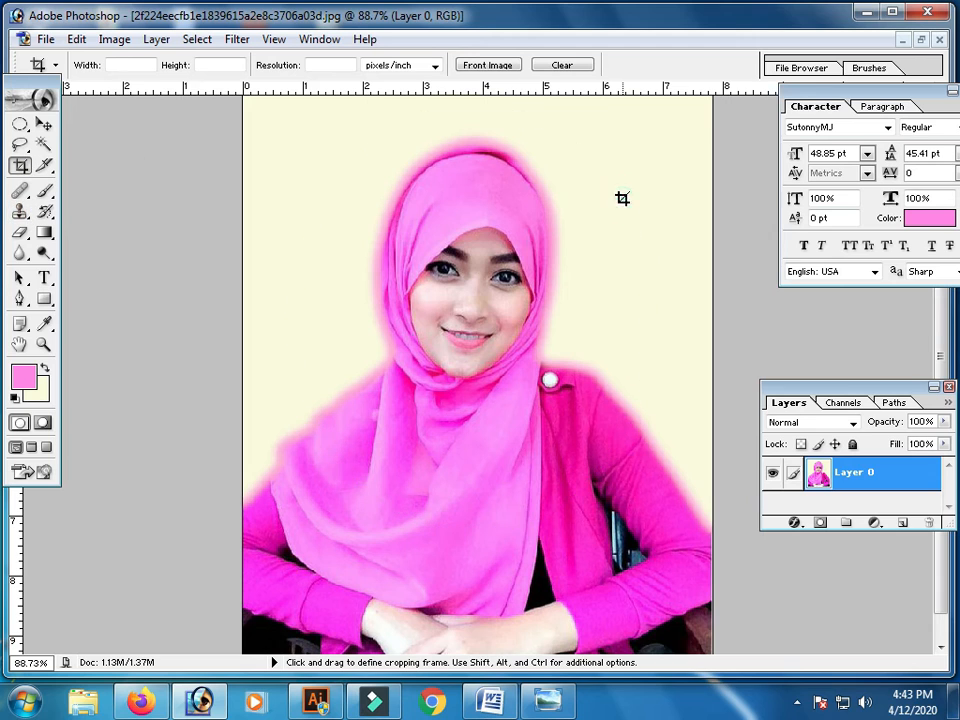
- Extend the portrait's canvas upward above the head with the Crop tool
key(ctrl+minus)
key(ctrl+minus)
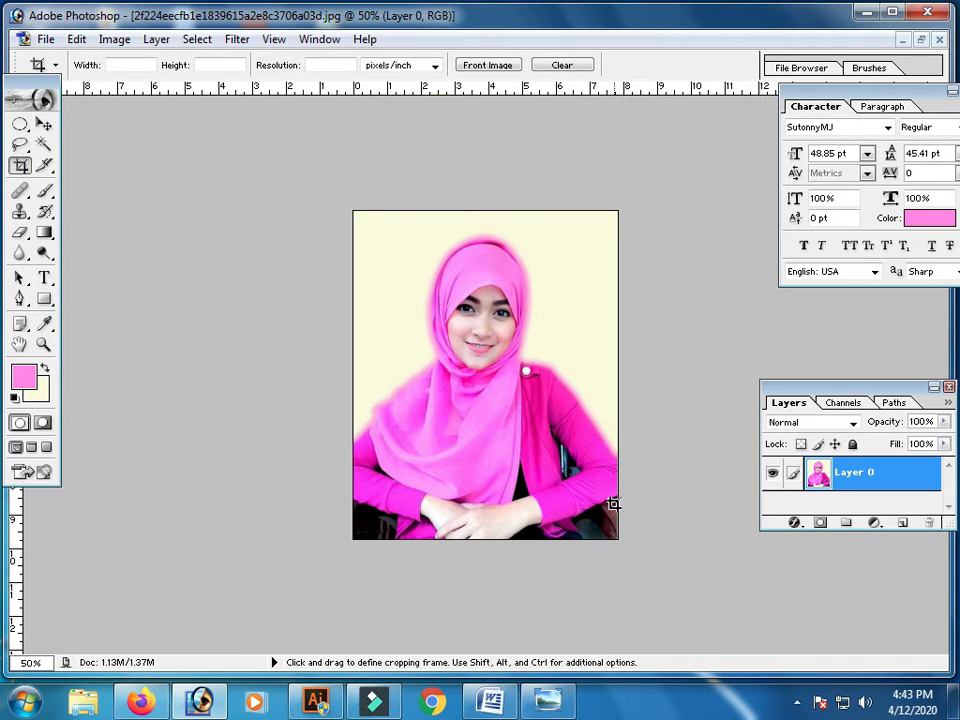
drag(315, 256, 346, 114)
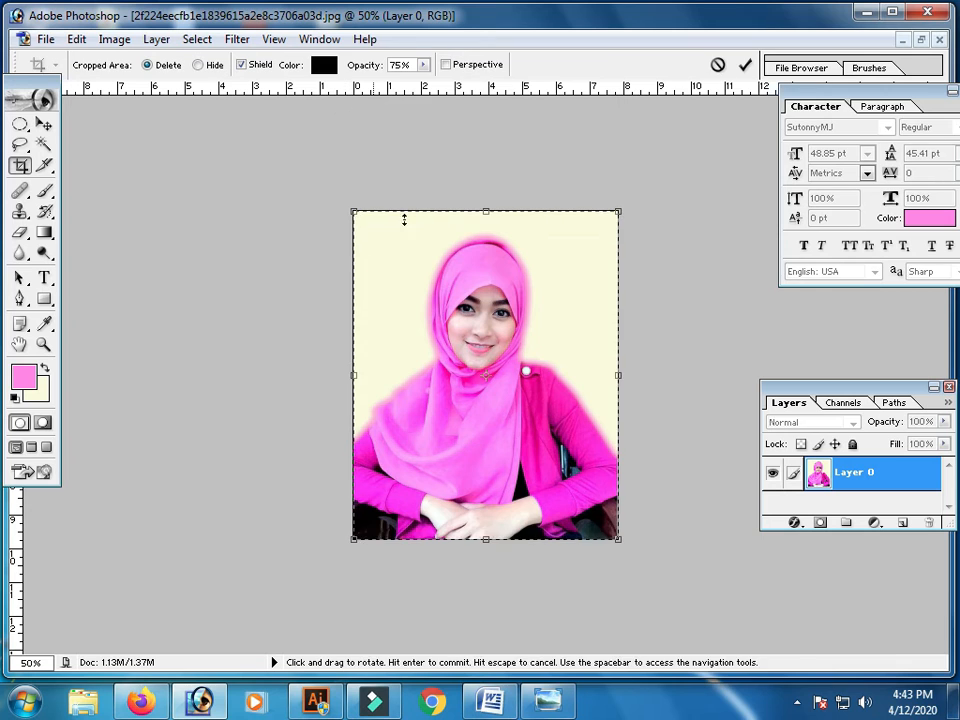
drag(487, 211, 488, 155)
key(Return)
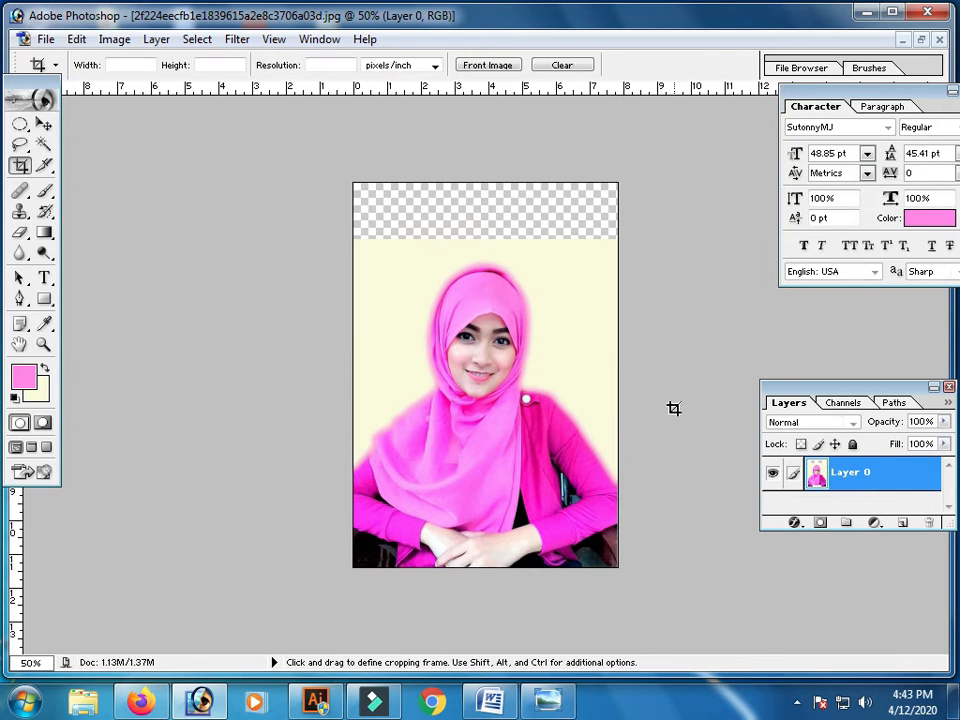
- Select the empty strip above the head with the Magic Wand, fill it with the cream background colour and deselect
click(45, 145)
click(416, 219)
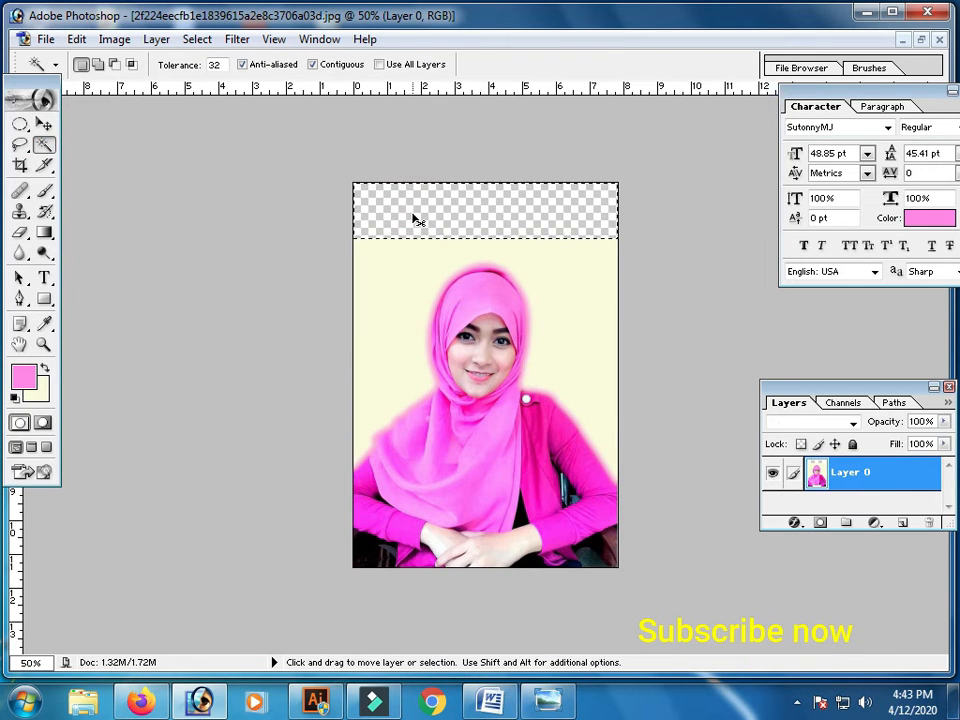
key(ctrl+BackSpace)
click(377, 274)
- Draw a 30 px feathered elliptical selection around the head and upper shoulders and centre it on the face
click(20, 123)
key(ctrl+space)
drag(350, 180, 694, 556)
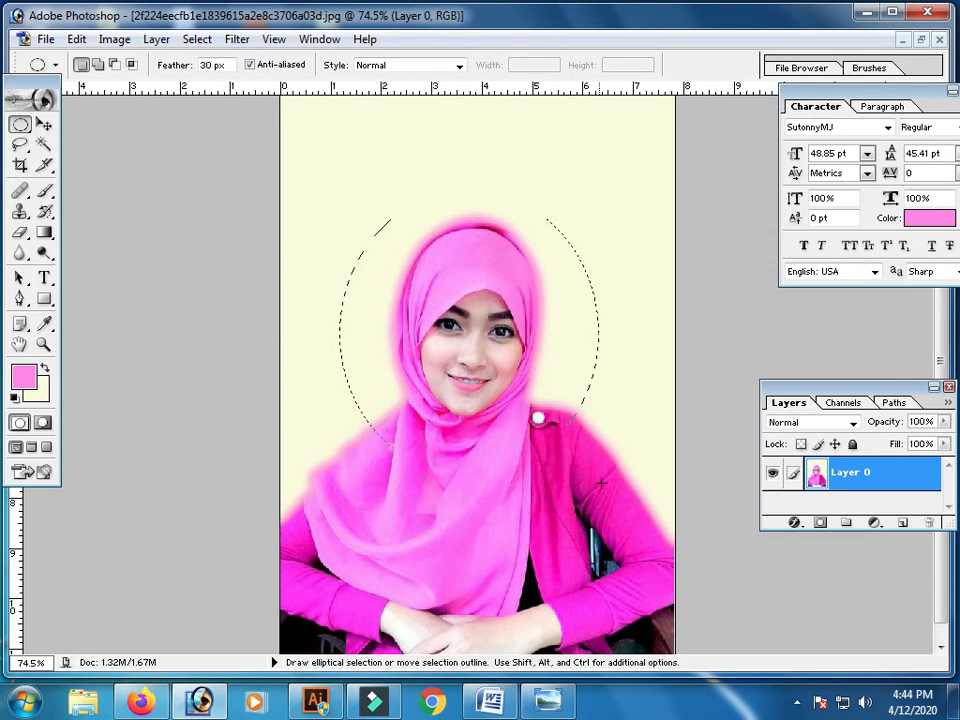
drag(647, 518, 627, 499)
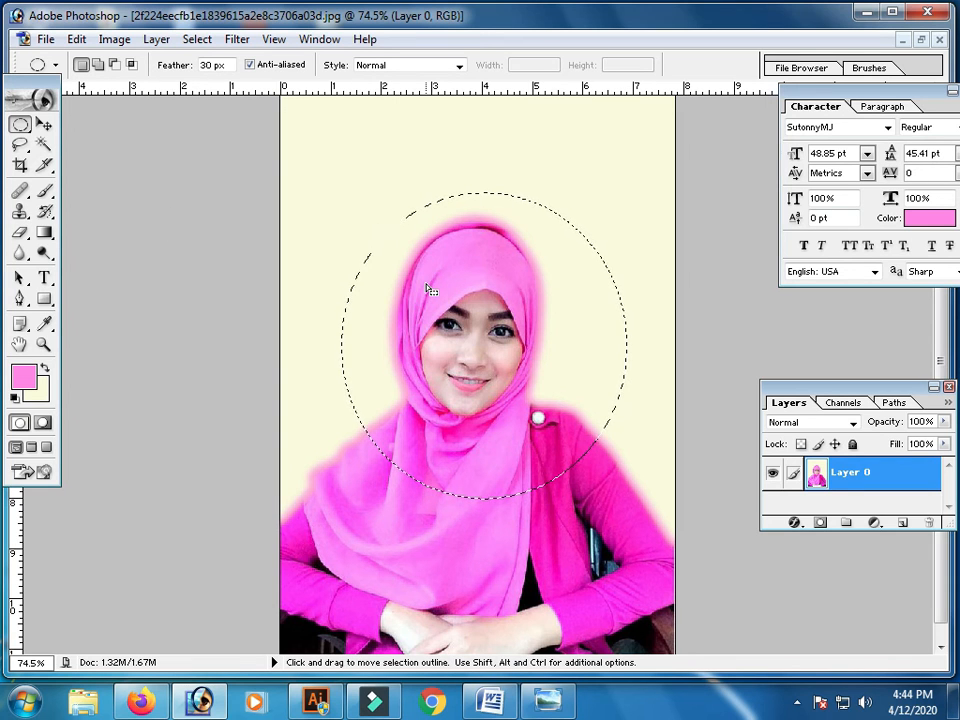
drag(427, 291, 411, 290)
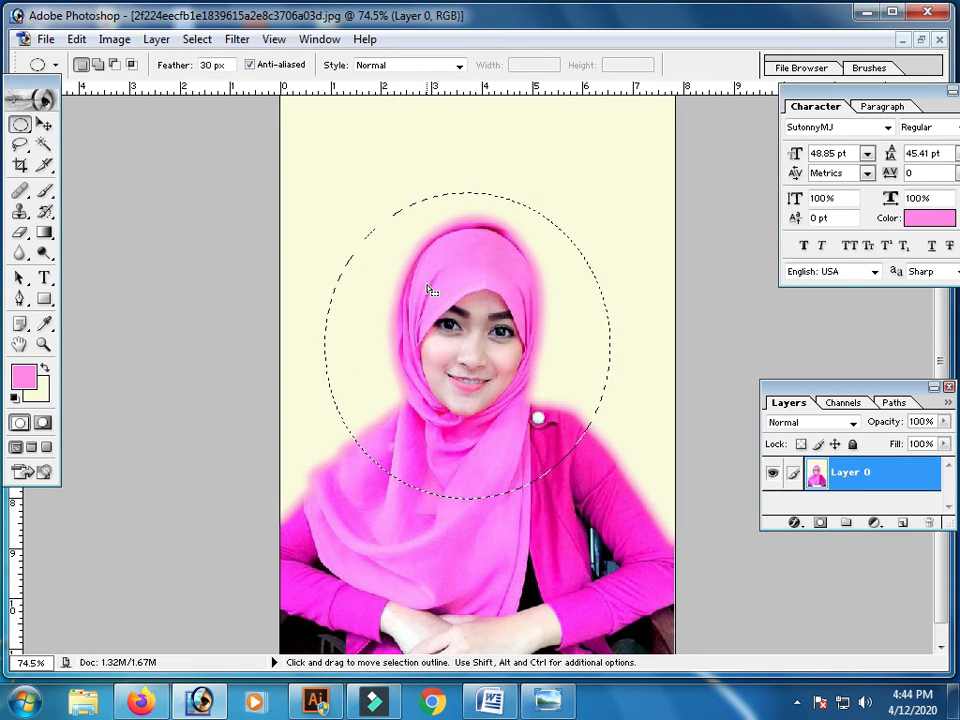
- Restore both document windows side by side, copy the feathered selection into the gradient document and maximise that document
click(921, 39)
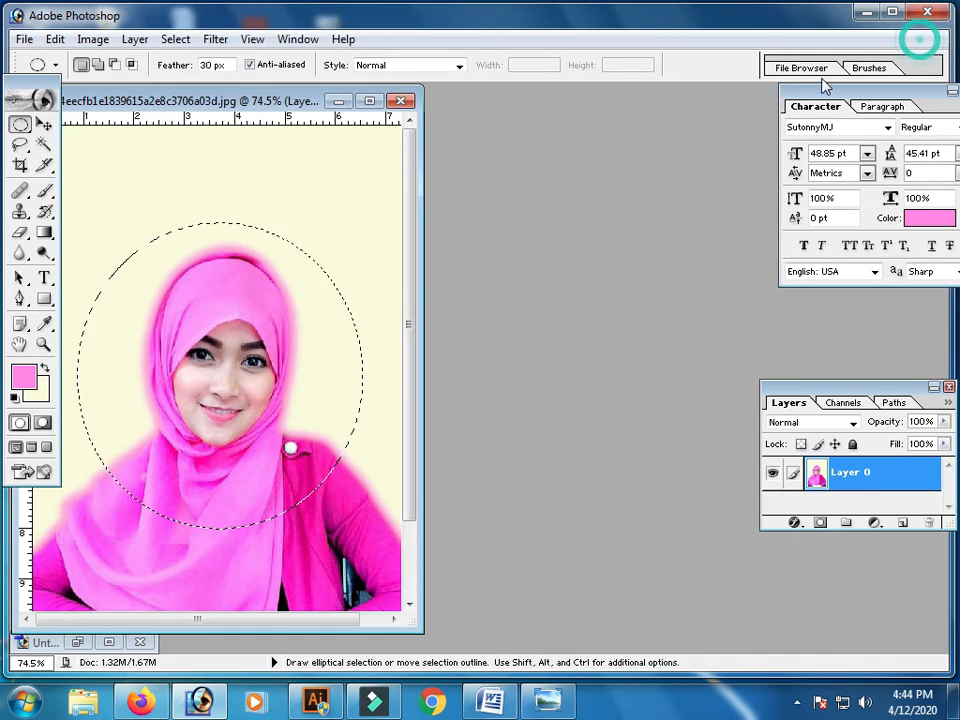
click(78, 643)
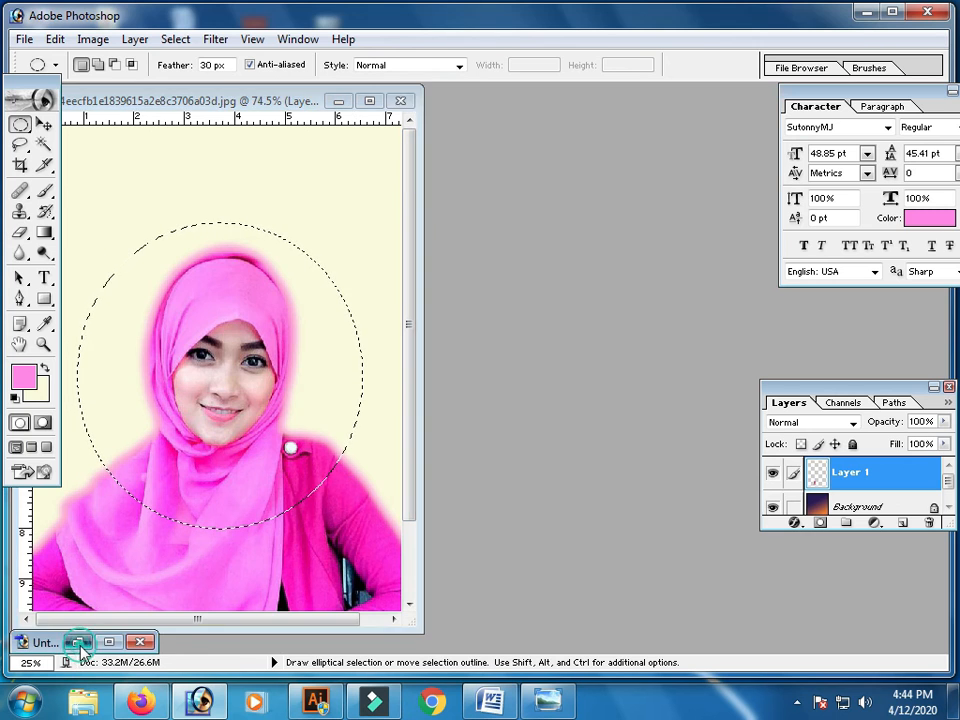
click(921, 39)
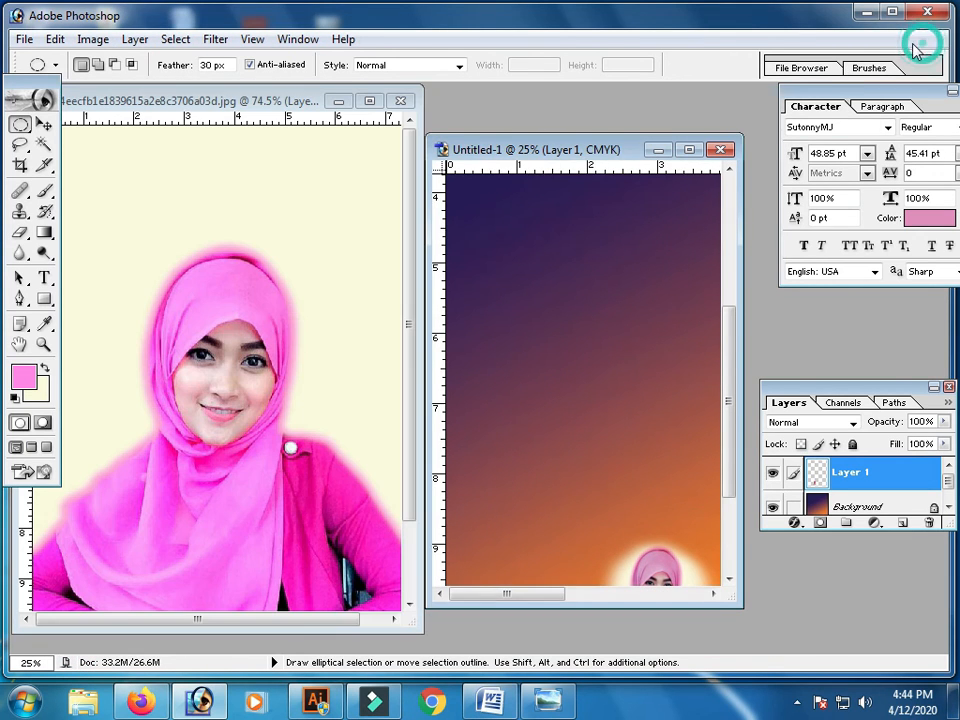
click(236, 380)
ctrl+drag(227, 390, 572, 388)
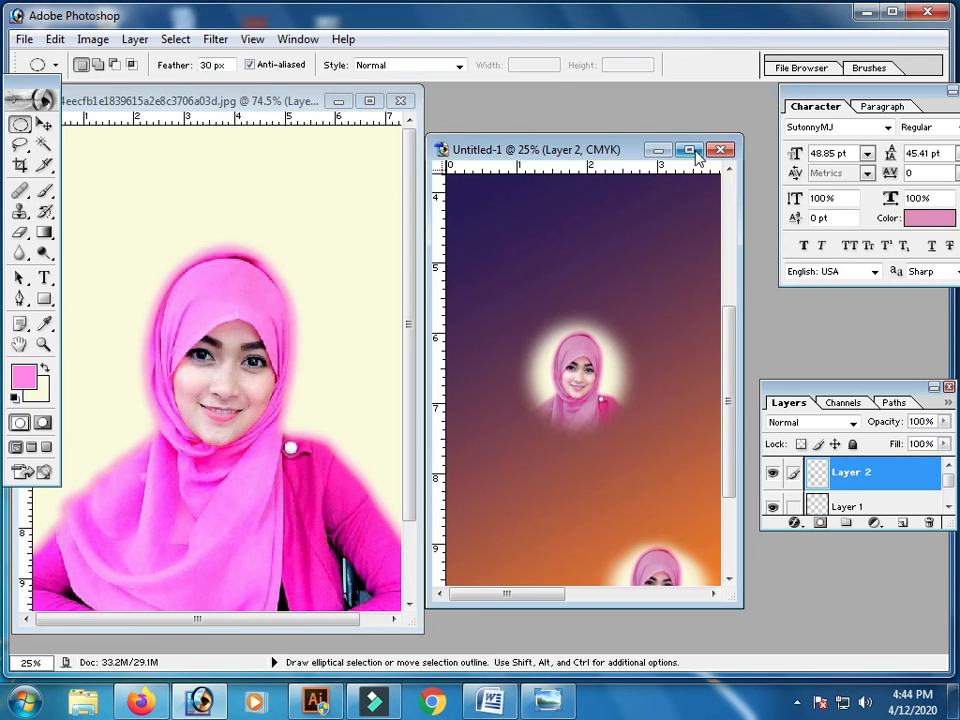
click(692, 151)
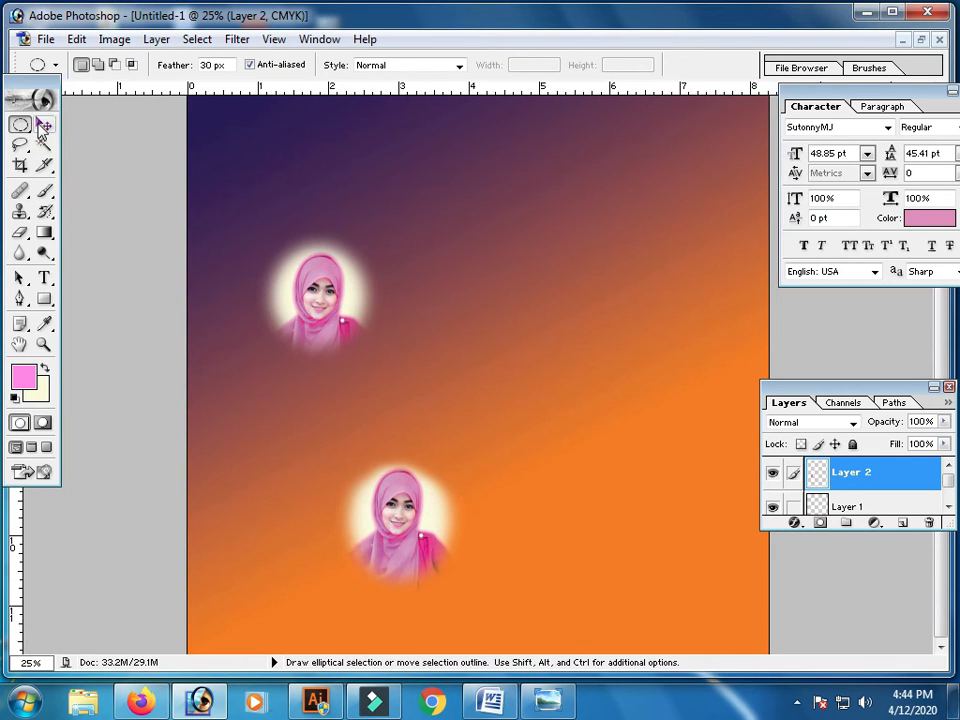
- Move the second portrait copy up into the dark violet area and inspect its feathered edges up close
click(43, 124)
scroll(450, 298, up, 2)
drag(335, 360, 400, 262)
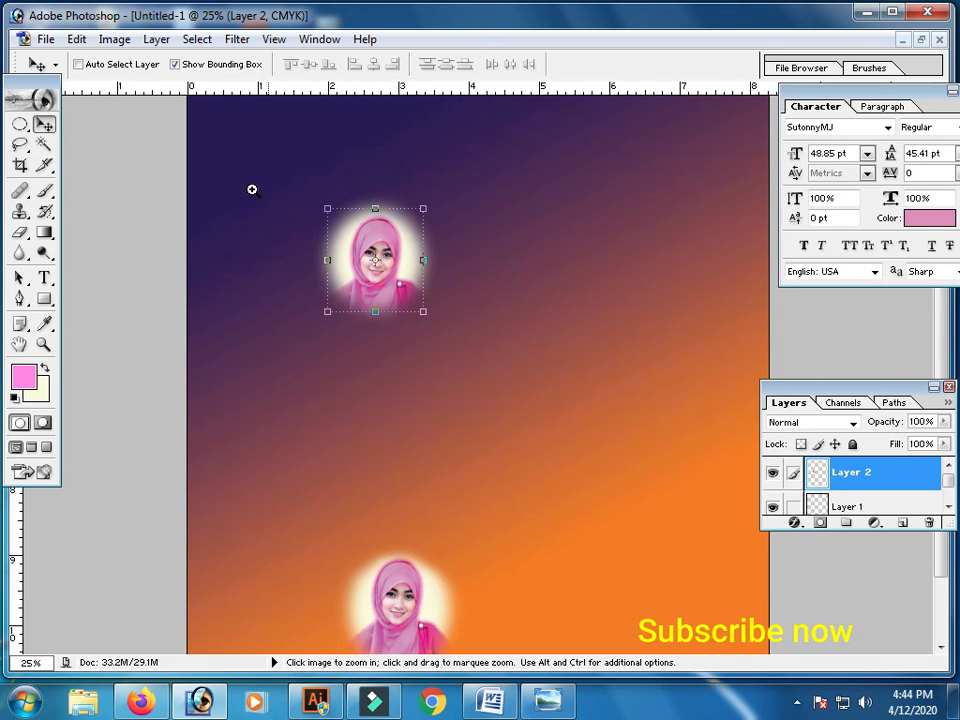
drag(225, 163, 540, 437)
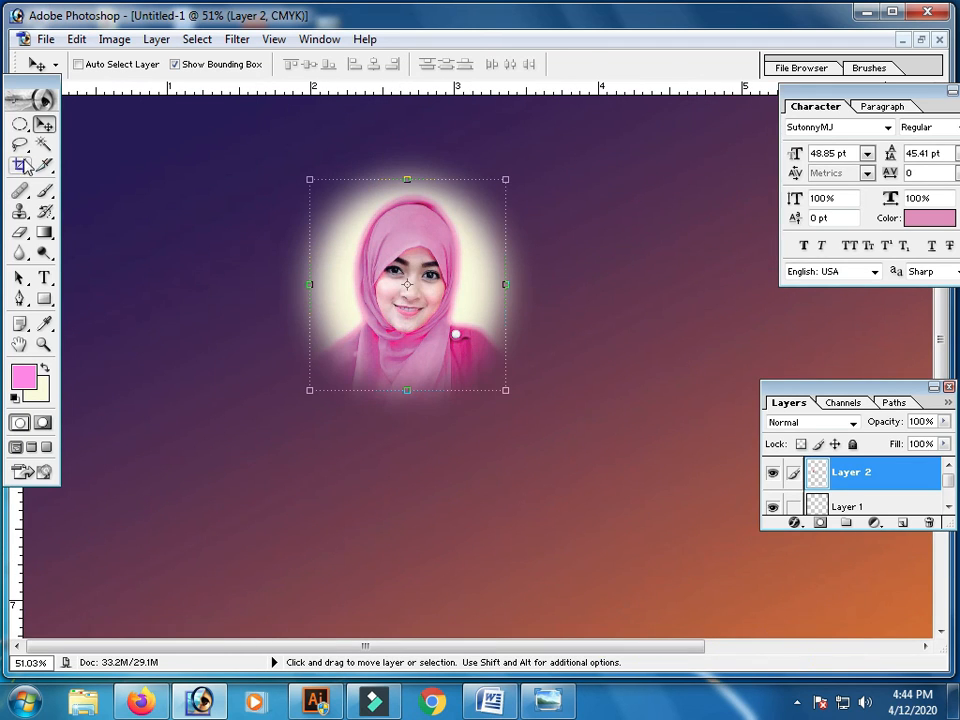
click(22, 164)
scroll(578, 470, up, 3)
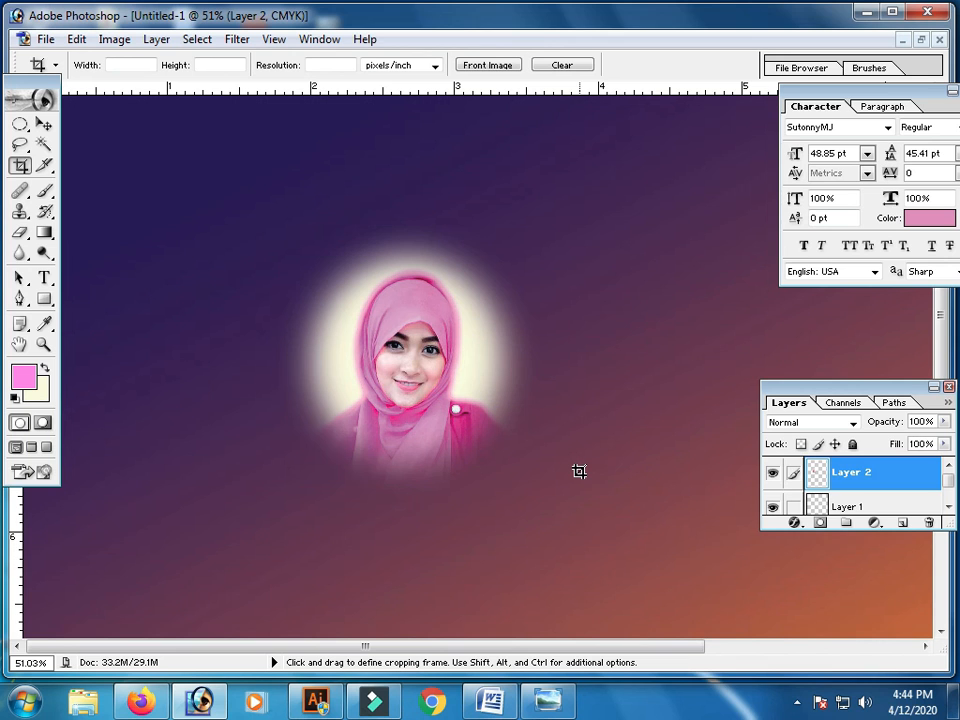